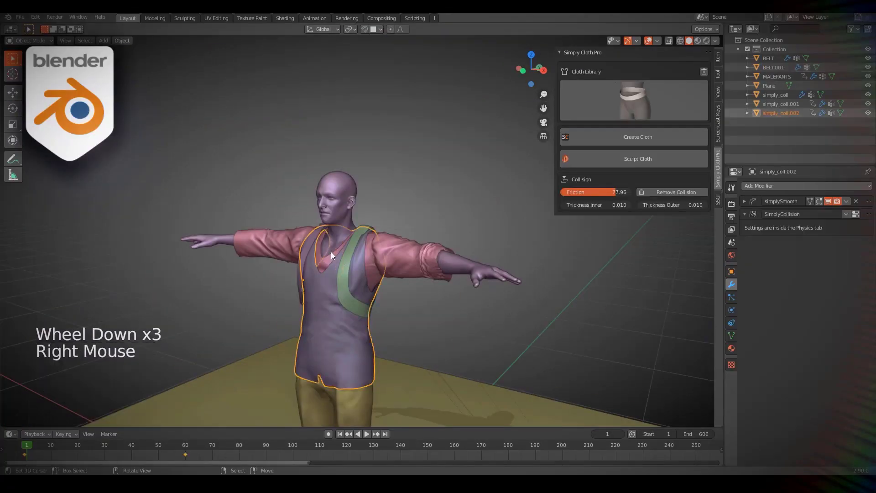
Select the neckline loop, extrude it upward and rotate it into a collar around the neck
{"action": "middle_click_drag", "start_coordinate": [319, 246], "coordinate": [297, 256]}
{"action": "key", "text": "KP_3"}
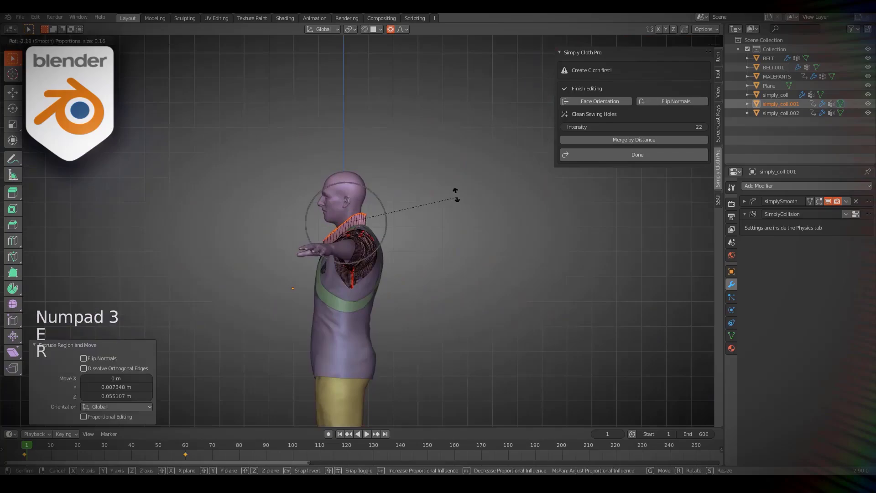
{"action": "key", "text": "g"}
{"action": "middle_click_drag", "start_coordinate": [457, 194], "coordinate": [386, 231], "text": "shift"}
{"action": "scroll", "coordinate": [385, 231], "scroll_direction": "up", "scroll_amount": 14}
{"action": "middle_click_drag", "start_coordinate": [385, 231], "coordinate": [425, 246]}
{"action": "scroll", "coordinate": [440, 239], "scroll_direction": "down", "scroll_amount": 6}
{"action": "scroll", "coordinate": [397, 268], "scroll_direction": "down", "scroll_amount": 3}
{"action": "key", "text": "g"}
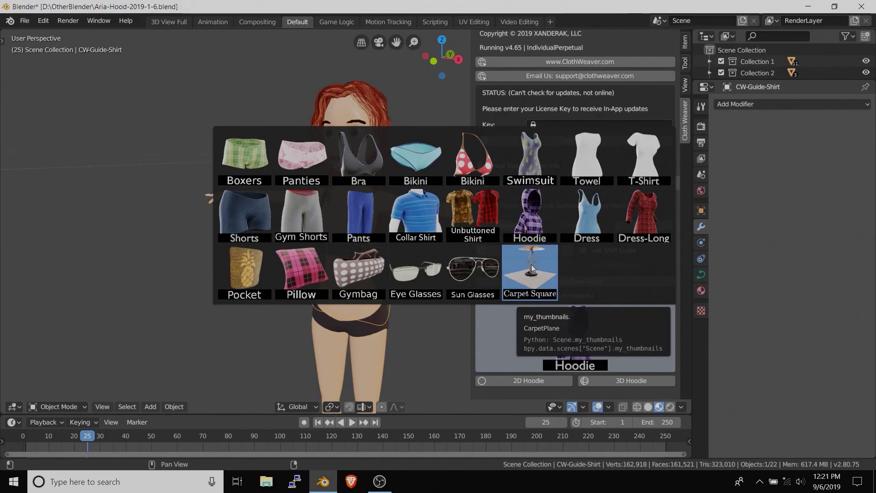
Choose the Hoodie template and create the red 2D Hoodie on the character
{"action": "left_click", "coordinate": [472, 215]}
{"action": "left_click", "coordinate": [575, 333]}
{"action": "left_click", "coordinate": [529, 214]}
{"action": "left_click", "coordinate": [548, 352]}
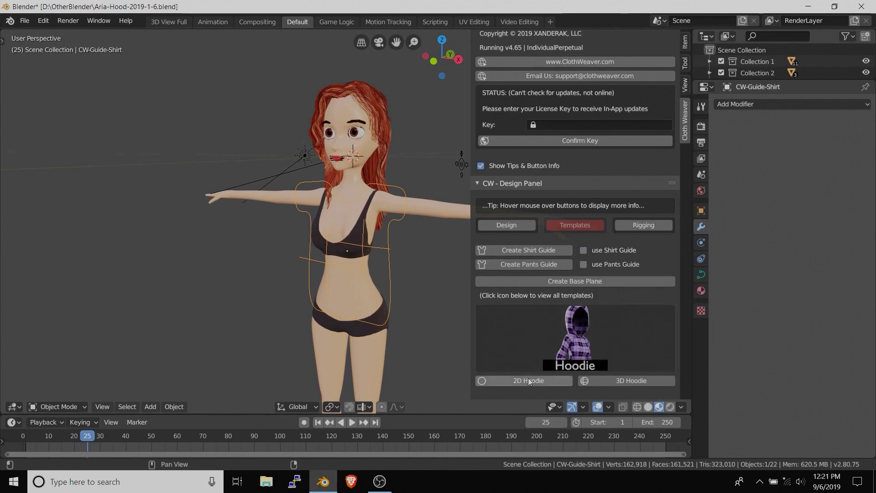
{"action": "left_click", "coordinate": [528, 380]}
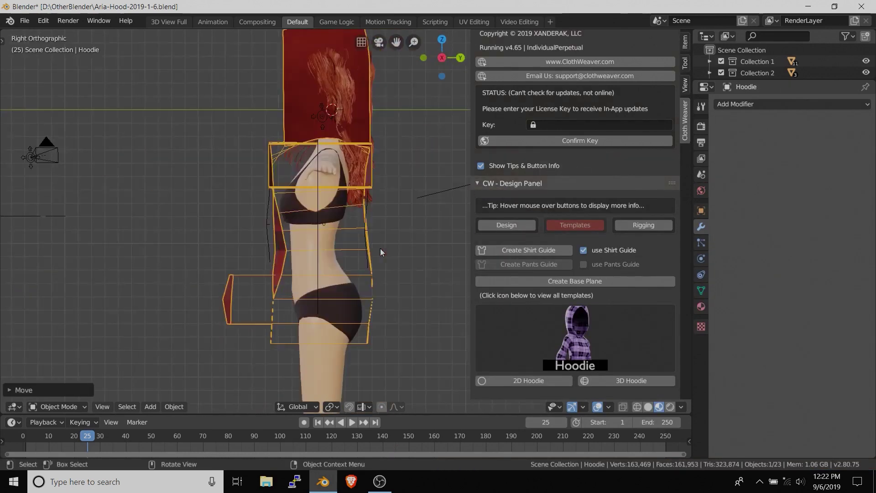
{"action": "middle_click_drag", "start_coordinate": [380, 248], "coordinate": [340, 242]}
Attach the shirt panels to the body, then play the simulation draping the green tent
{"action": "left_click", "coordinate": [507, 225]}
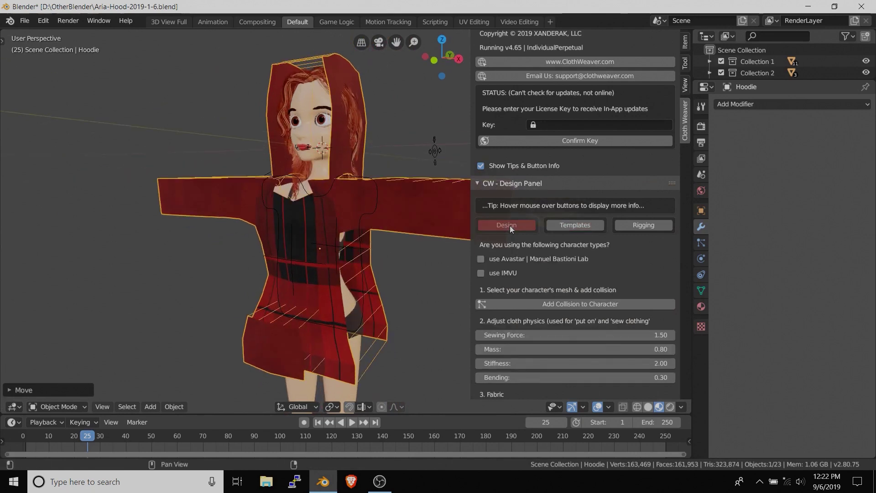
{"action": "scroll", "coordinate": [525, 255], "scroll_direction": "down", "scroll_amount": 9}
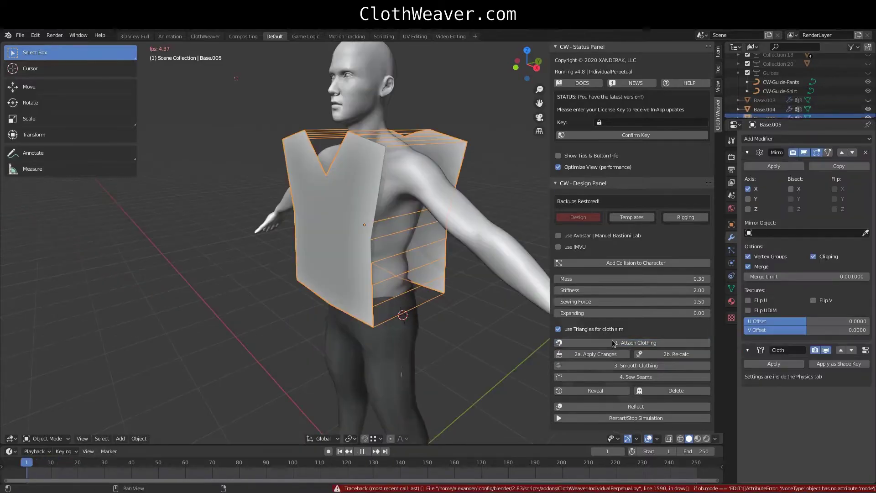
{"action": "left_click", "coordinate": [613, 343]}
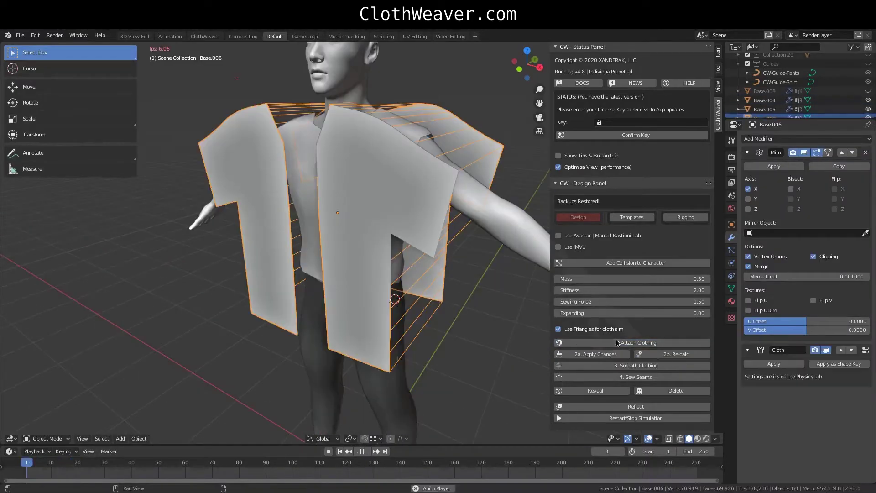
{"action": "left_click", "coordinate": [634, 343]}
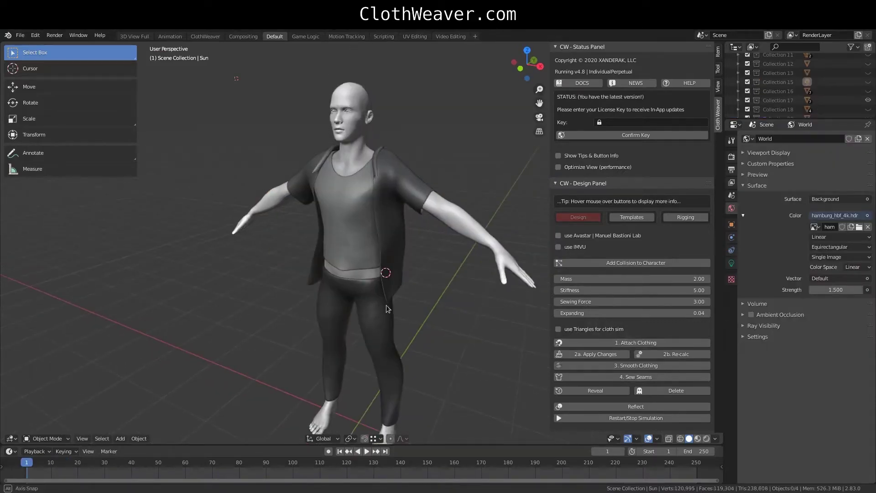
{"action": "middle_click_drag", "start_coordinate": [386, 305], "coordinate": [355, 252]}
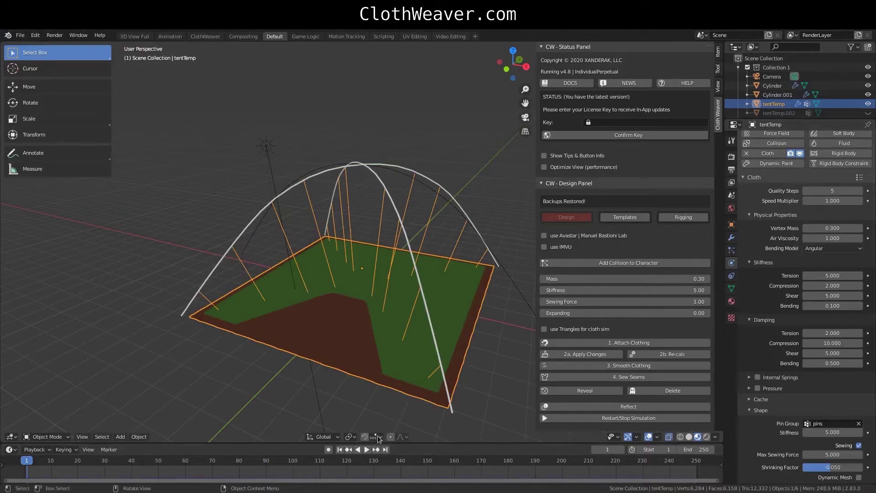
{"action": "left_click", "coordinate": [367, 450]}
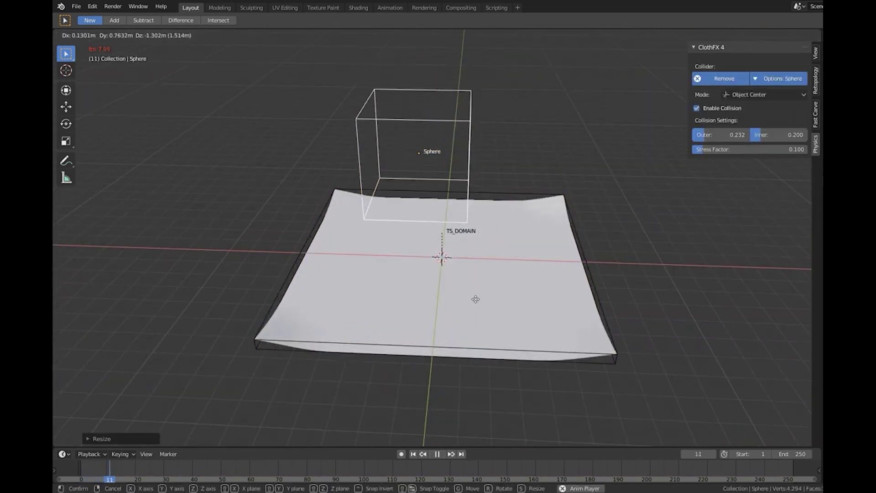
Drop the sphere collider through the cut cloth plane so it tears
{"action": "left_click", "coordinate": [475, 299]}
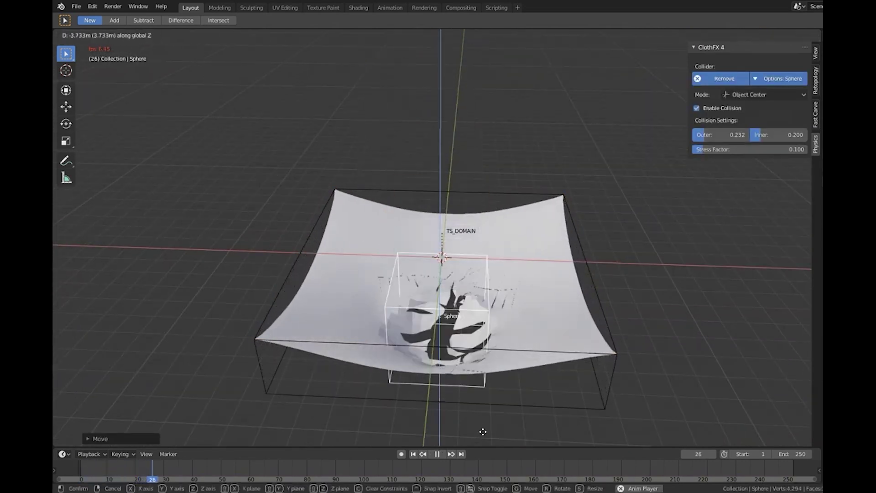
{"action": "middle_click_drag", "start_coordinate": [456, 274], "coordinate": [436, 270]}
{"action": "key", "text": "space"}
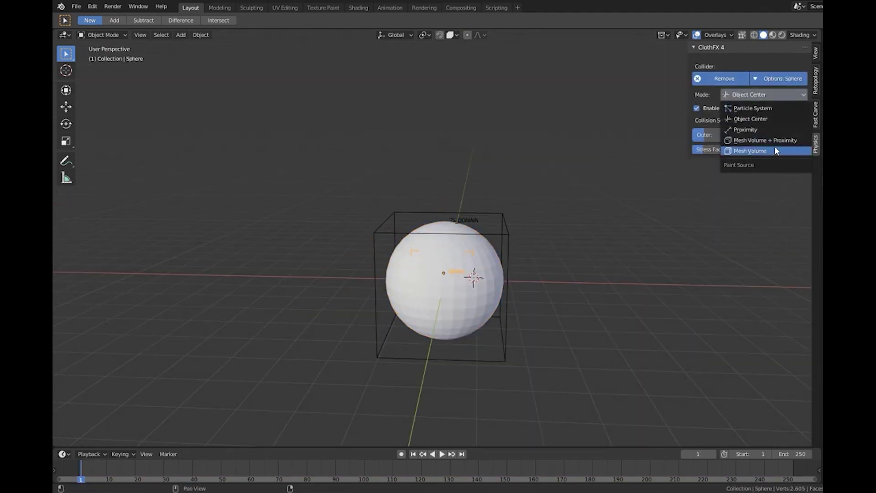
Make Sphere.001 active, preview its inflate simulation and bake it
{"action": "left_click", "coordinate": [470, 299]}
{"action": "key", "text": "space"}
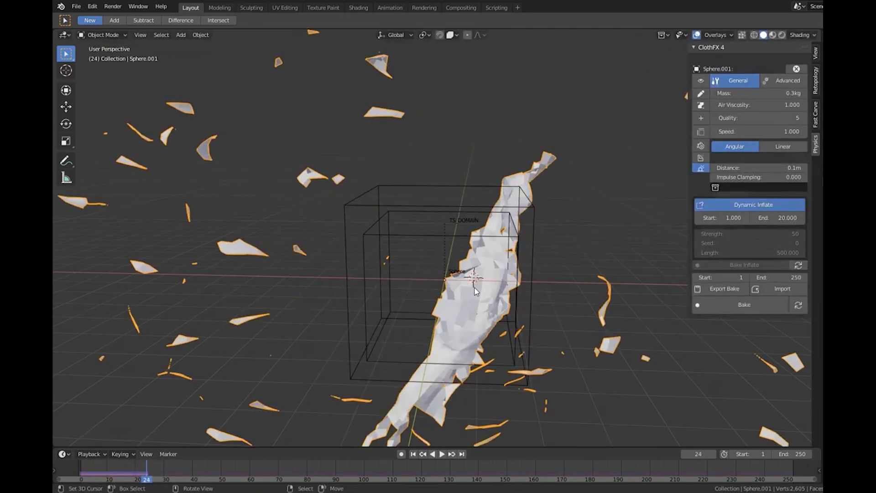
{"action": "scroll", "coordinate": [476, 291], "scroll_direction": "down", "scroll_amount": 5}
{"action": "scroll", "coordinate": [476, 291], "scroll_direction": "up", "scroll_amount": 4}
{"action": "scroll", "coordinate": [476, 291], "scroll_direction": "down", "scroll_amount": 4}
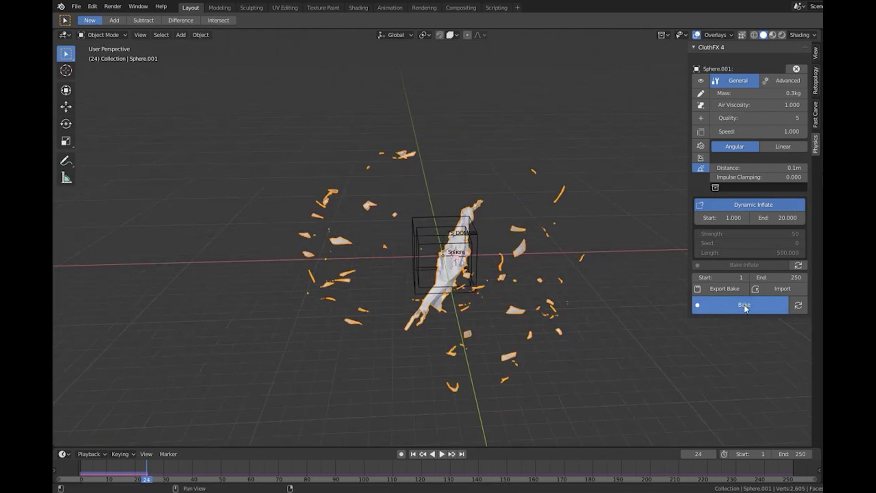
{"action": "left_click", "coordinate": [752, 302]}
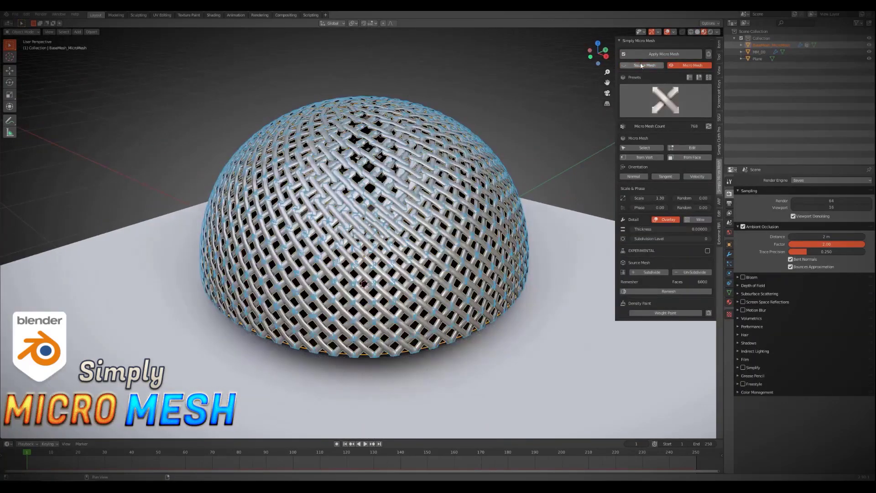
Shrink the micro-mesh elements to 0.85 and try the hash-grid and square-frame presets
{"action": "left_click_drag", "start_coordinate": [650, 196], "coordinate": [634, 196]}
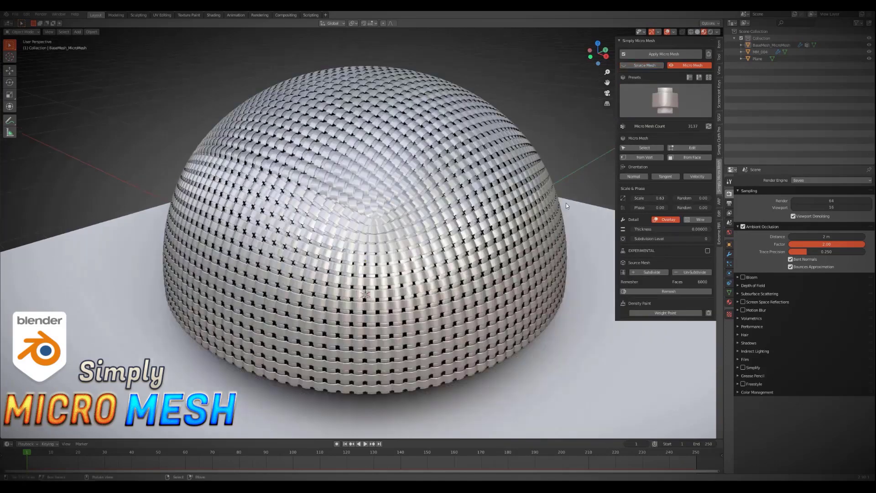
{"action": "left_click", "coordinate": [670, 112]}
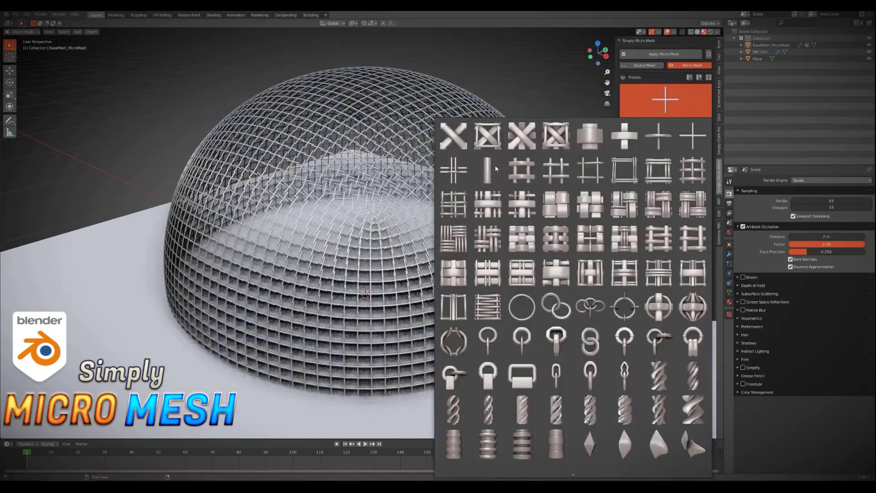
{"action": "left_click", "coordinate": [556, 170]}
{"action": "left_click", "coordinate": [665, 100]}
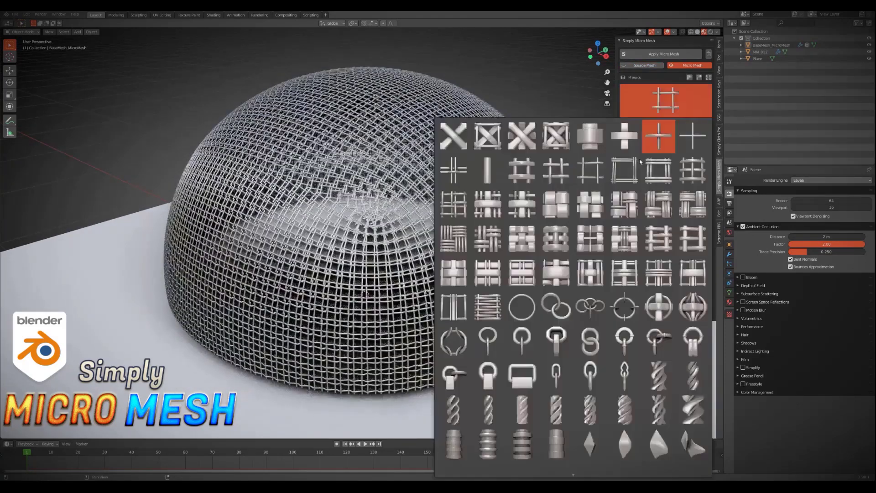
{"action": "left_click", "coordinate": [658, 170]}
{"action": "left_click", "coordinate": [665, 100]}
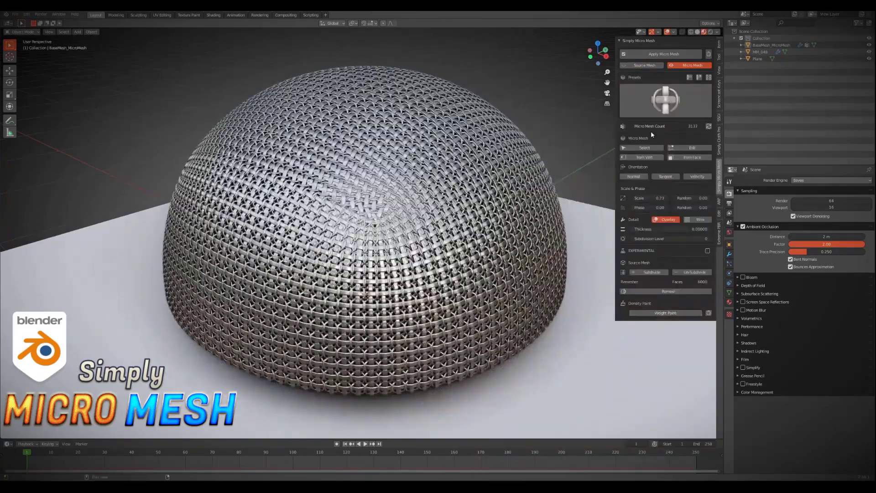
Try the chainmail ring, chain link, twisted rope and diamond spike presets
{"action": "left_click", "coordinate": [683, 104]}
{"action": "left_click", "coordinate": [680, 140]}
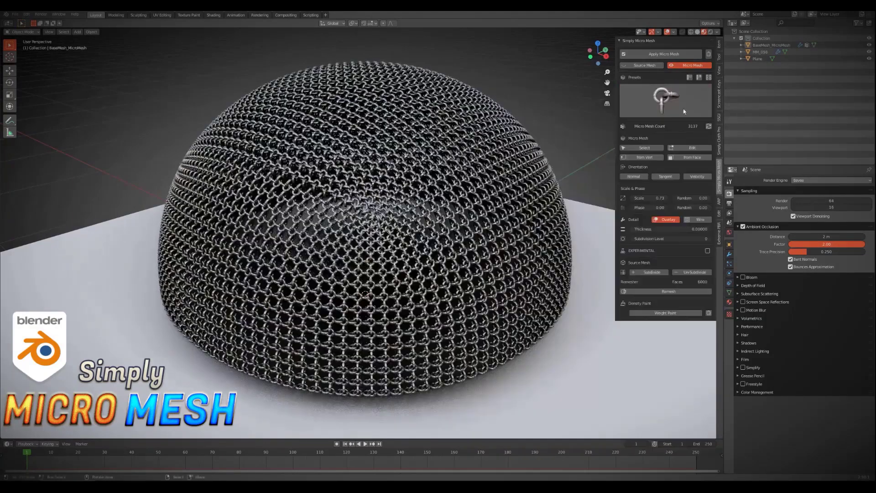
{"action": "left_click", "coordinate": [665, 100]}
{"action": "left_click", "coordinate": [624, 170]}
{"action": "left_click", "coordinate": [665, 100]}
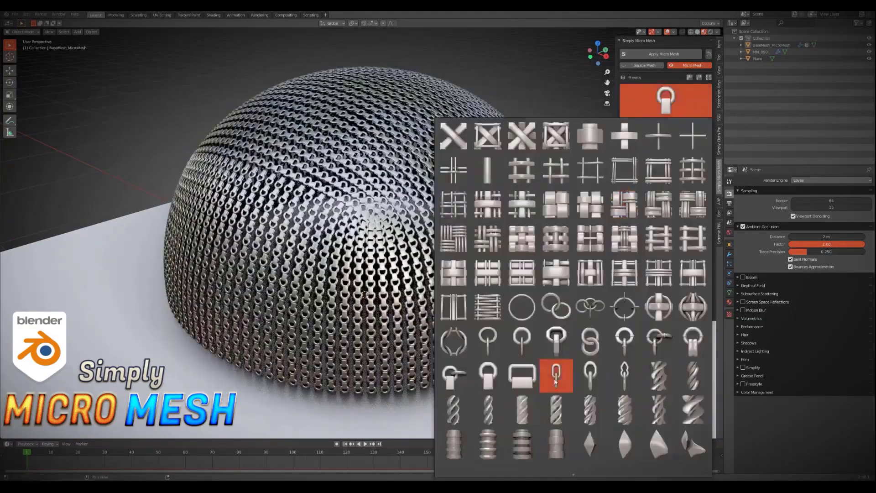
{"action": "left_click", "coordinate": [522, 410]}
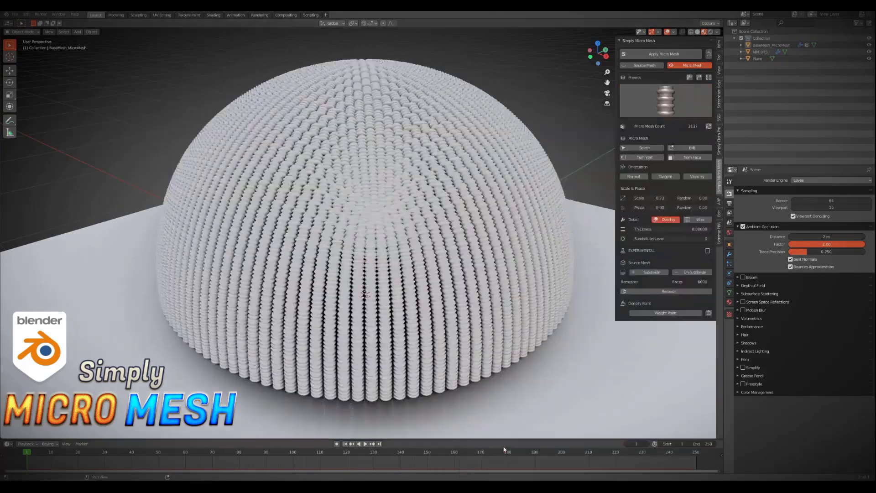
{"action": "left_click", "coordinate": [665, 100]}
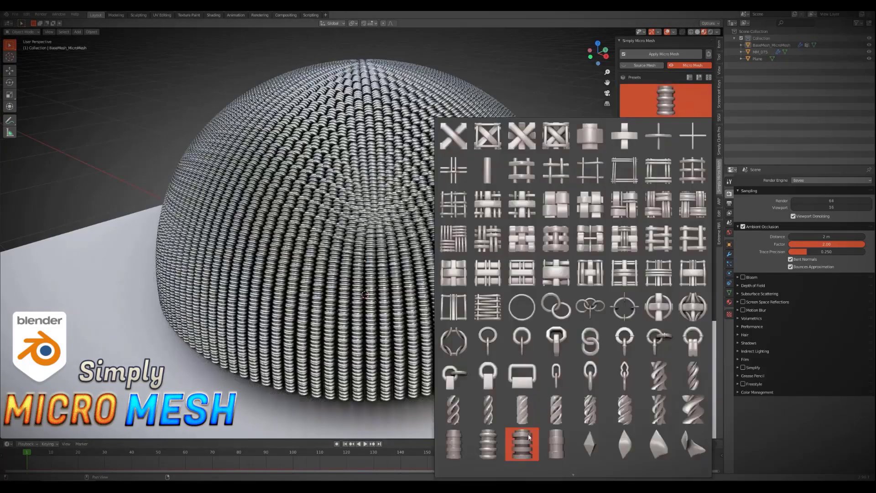
{"action": "left_click", "coordinate": [615, 446]}
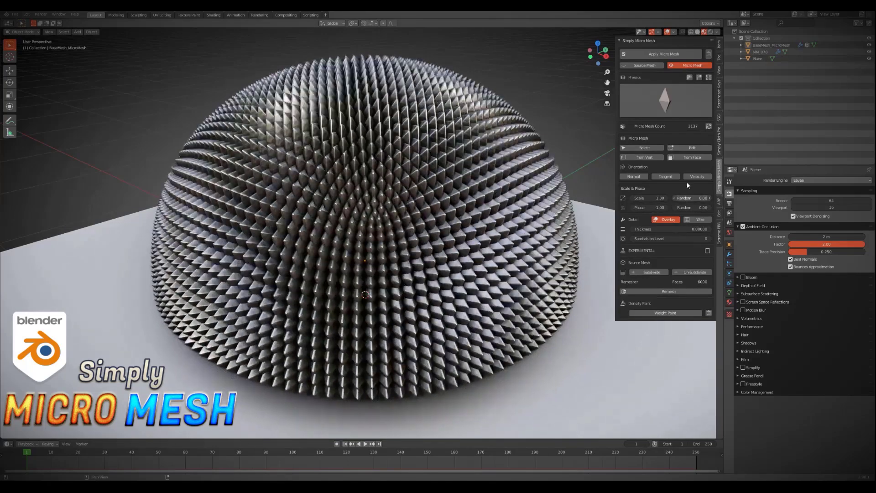
Apply the perforated ring, scale shingle and square-weave presets to the dome
{"action": "scroll", "coordinate": [652, 104], "scroll_direction": "down", "scroll_amount": 1, "text": "ctrl"}
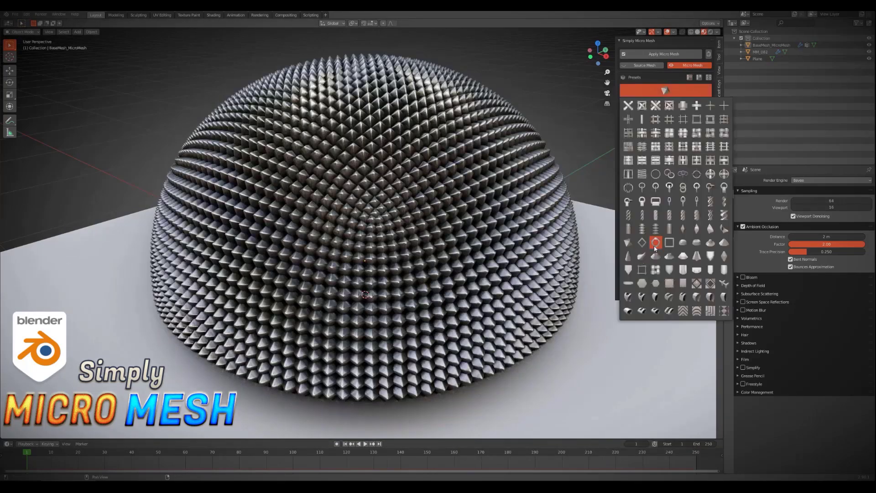
{"action": "left_click", "coordinate": [655, 245]}
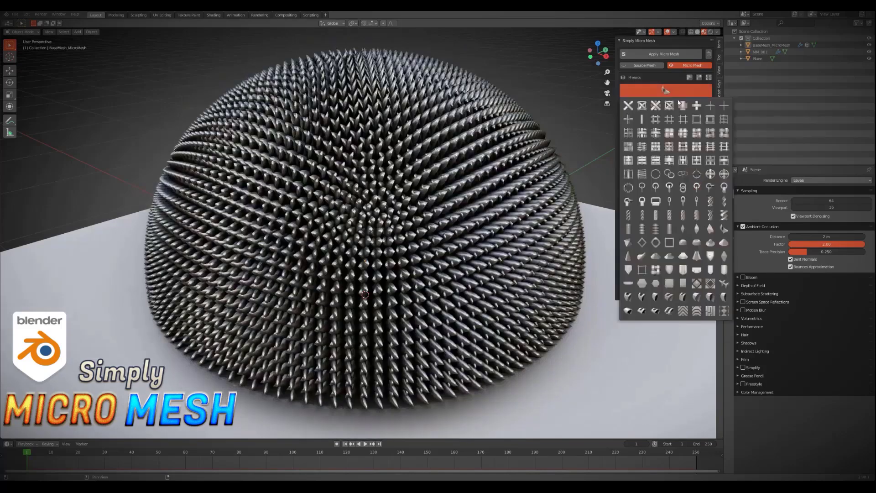
{"action": "left_click", "coordinate": [669, 256]}
{"action": "left_click", "coordinate": [665, 90]}
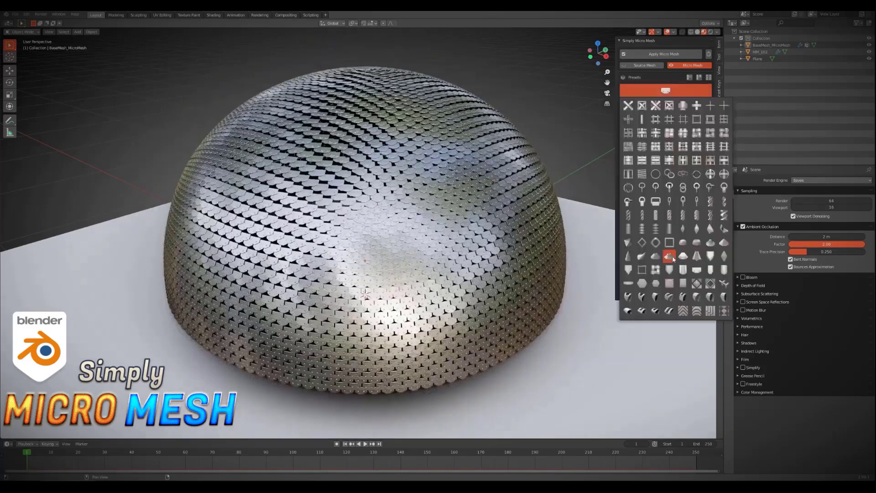
{"action": "left_click", "coordinate": [673, 260]}
{"action": "left_click", "coordinate": [665, 90]}
{"action": "left_click", "coordinate": [657, 274]}
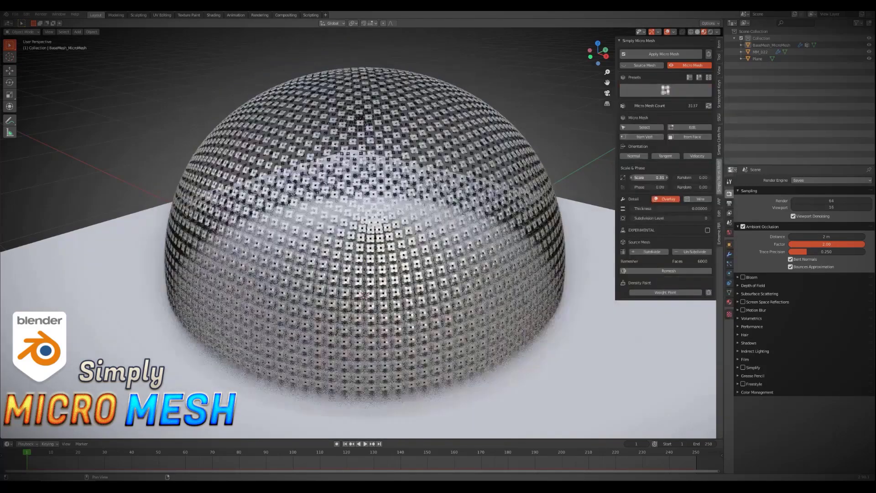
Switch the dome between the square tile, scales and shingle-scale patterns
{"action": "left_click", "coordinate": [665, 91]}
{"action": "left_click", "coordinate": [666, 200]}
{"action": "left_click", "coordinate": [665, 91]}
{"action": "left_click", "coordinate": [648, 219]}
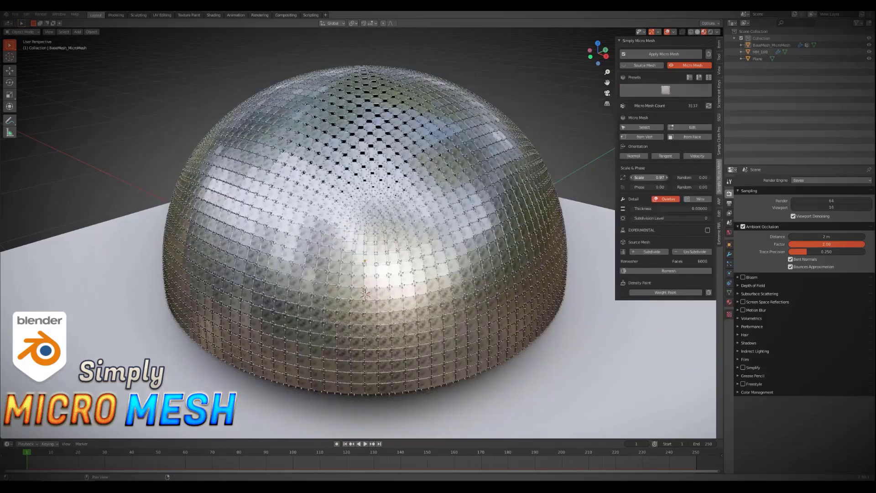
{"action": "left_click", "coordinate": [666, 90]}
{"action": "left_click", "coordinate": [657, 206]}
{"action": "left_click", "coordinate": [665, 90]}
Try the square-weave and other patterns, ending on the cylinder preset
{"action": "left_click", "coordinate": [658, 228]}
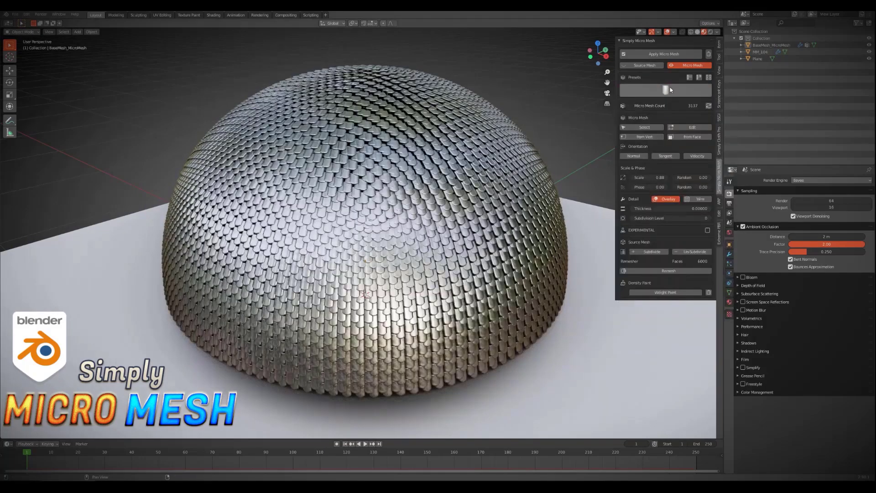
{"action": "left_click", "coordinate": [665, 90]}
{"action": "left_click", "coordinate": [657, 205]}
{"action": "left_click", "coordinate": [665, 91]}
{"action": "left_click", "coordinate": [657, 228]}
{"action": "left_click", "coordinate": [665, 90]}
{"action": "left_click", "coordinate": [692, 141]}
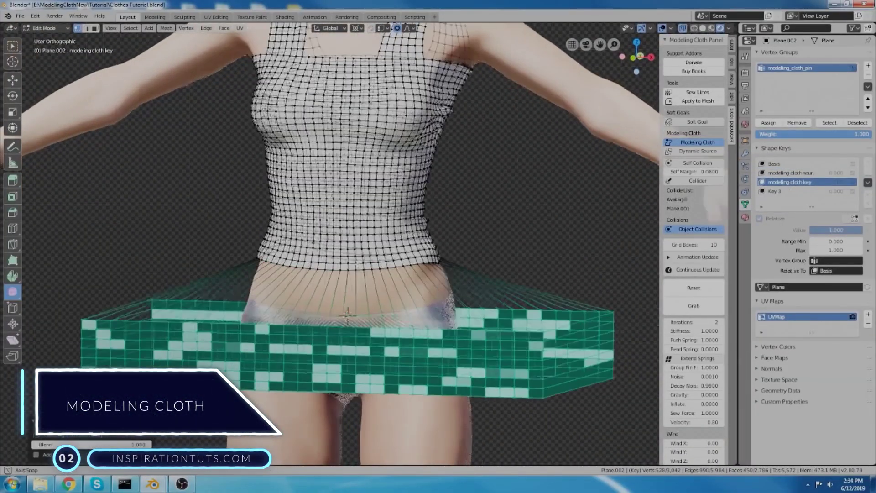
Select the whole cloth strip around the waist and extend it into a skirt
{"action": "middle_click_drag", "start_coordinate": [347, 229], "coordinate": [411, 192]}
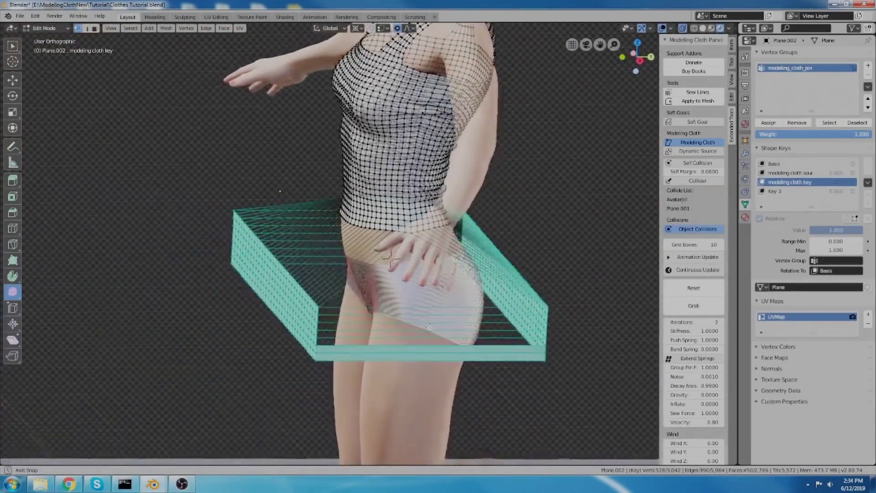
{"action": "scroll", "coordinate": [401, 339], "scroll_direction": "up", "scroll_amount": 5}
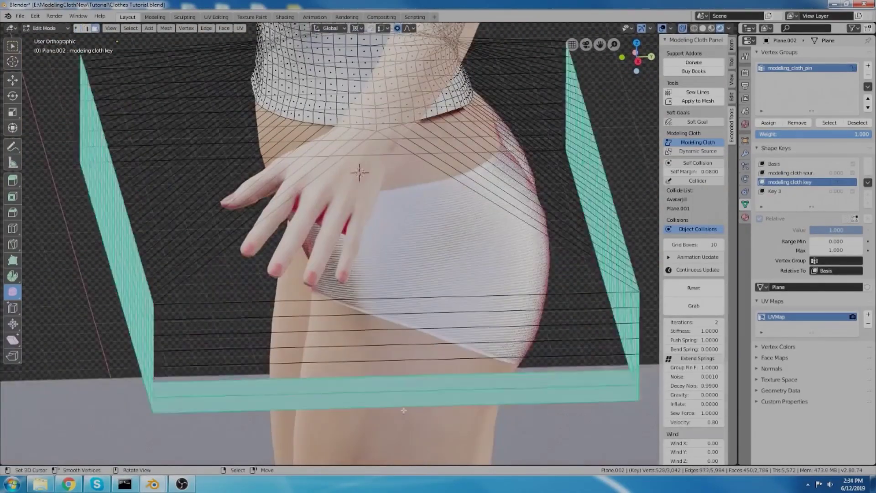
{"action": "key", "text": "x"}
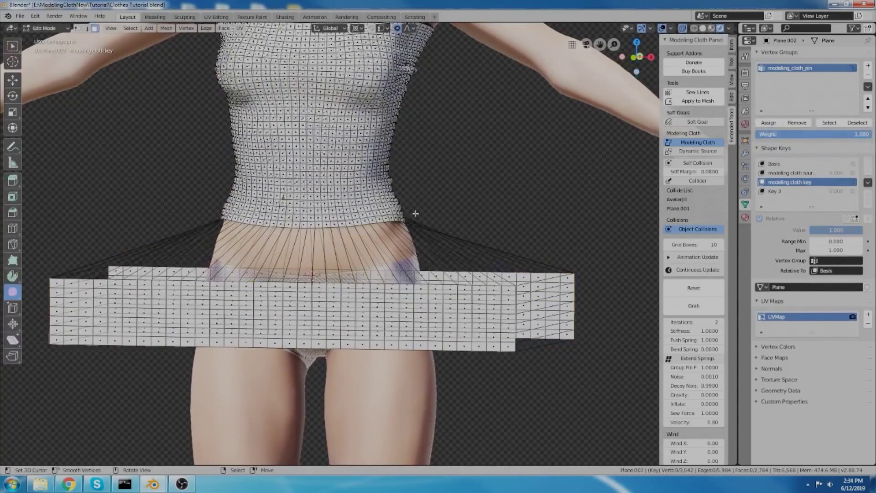
{"action": "left_click_drag", "start_coordinate": [55, 251], "coordinate": [544, 375]}
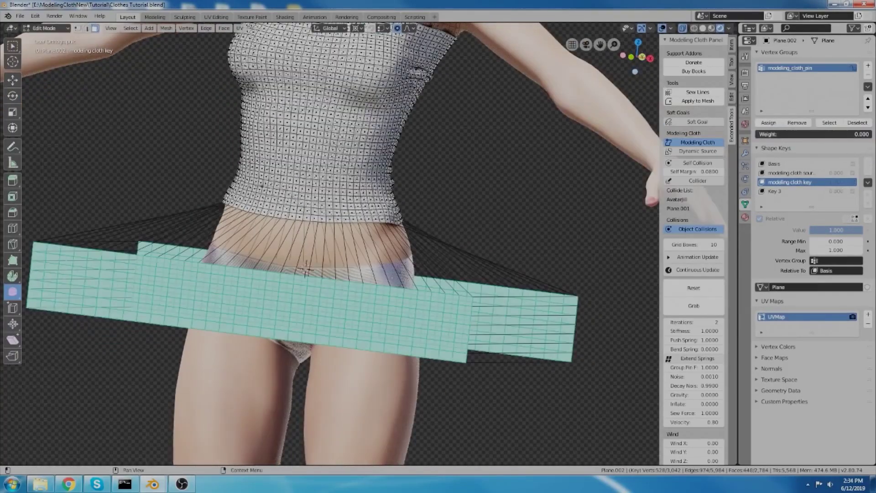
{"action": "key", "text": "Tab"}
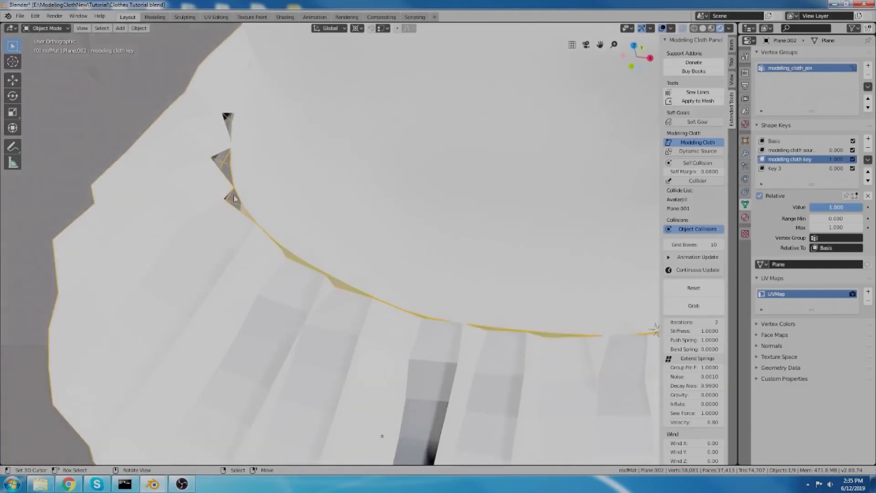
{"action": "key", "text": "Tab"}
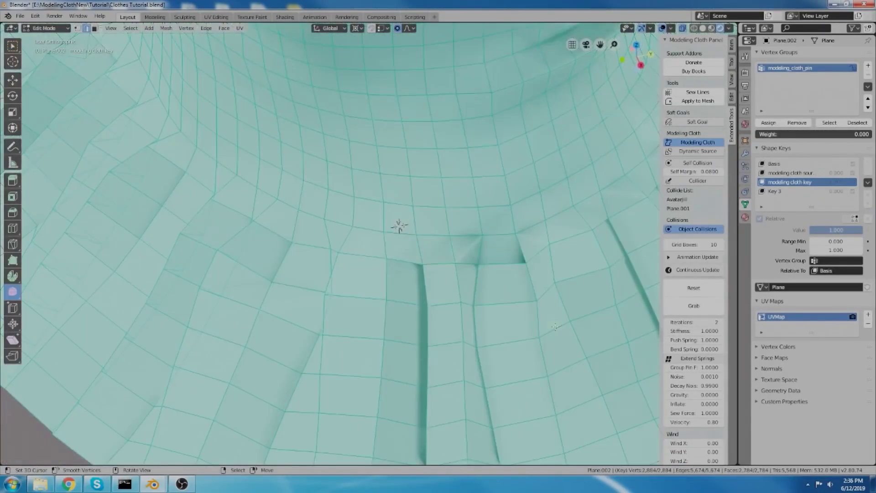
Run Merge by Distance on the cloth mesh
{"action": "key", "text": "F3"}
{"action": "type", "text": "merge"}
{"action": "key", "text": "Return"}
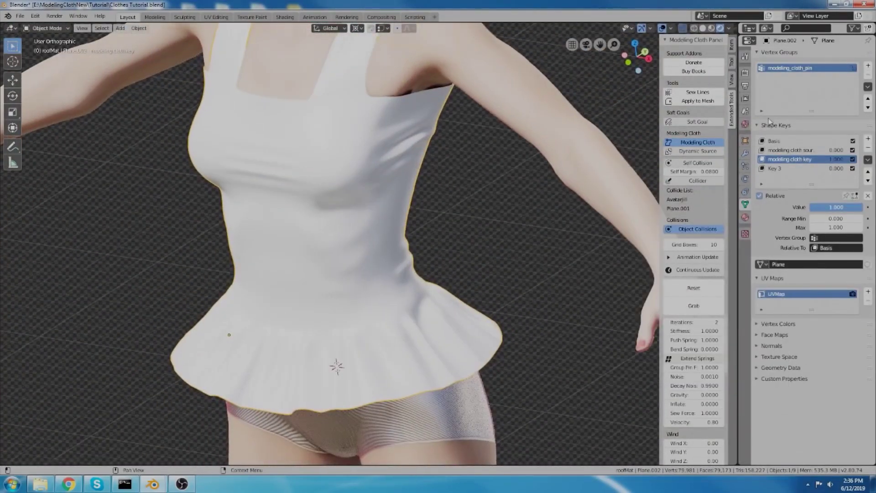
Assign the red fabric_silk_cv10 material to the dress and view it from all sides
{"action": "left_click", "coordinate": [746, 217]}
{"action": "left_click", "coordinate": [760, 94]}
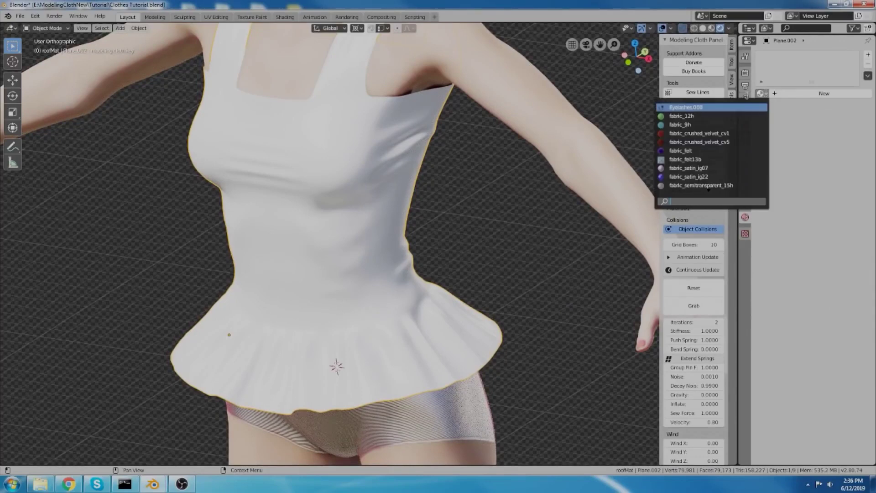
{"action": "left_click", "coordinate": [688, 107]}
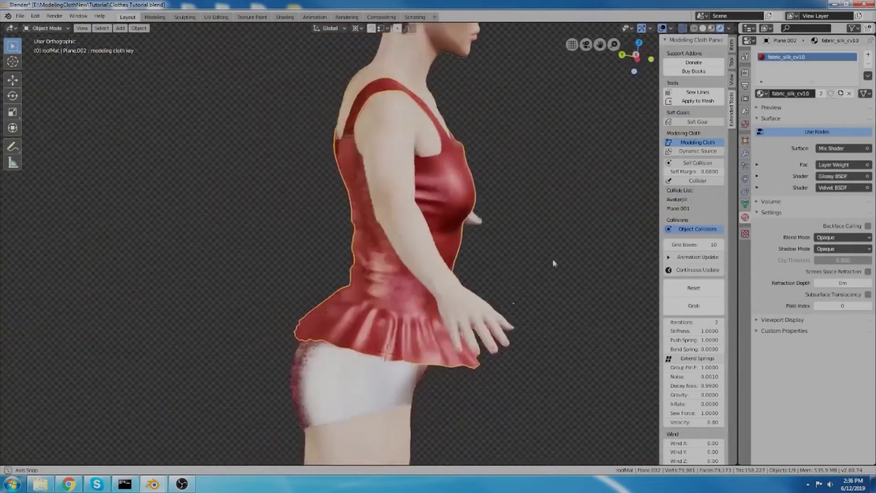
{"action": "middle_click_drag", "start_coordinate": [552, 259], "coordinate": [434, 255]}
{"action": "scroll", "coordinate": [423, 253], "scroll_direction": "up", "scroll_amount": 4}
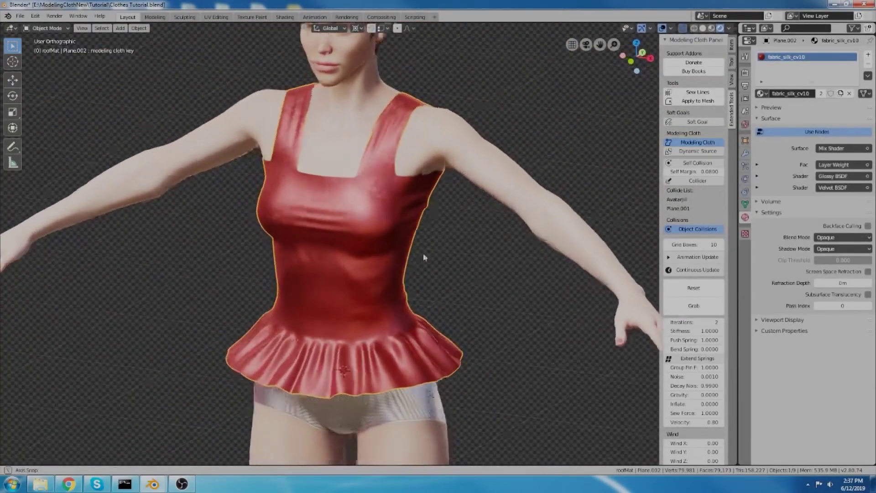
{"action": "mouse_move", "coordinate": [397, 286]}
{"action": "middle_mouse_down"}
{"action": "mouse_move", "coordinate": [450, 307]}
{"action": "mouse_move", "coordinate": [395, 287]}
{"action": "mouse_move", "coordinate": [387, 274]}
{"action": "mouse_move", "coordinate": [468, 287]}
{"action": "mouse_move", "coordinate": [333, 280]}
{"action": "mouse_move", "coordinate": [352, 275]}
{"action": "mouse_move", "coordinate": [368, 317]}
{"action": "mouse_move", "coordinate": [393, 310]}
{"action": "mouse_move", "coordinate": [393, 292]}
{"action": "middle_mouse_up"}
{"action": "scroll", "coordinate": [411, 293], "scroll_direction": "up", "scroll_amount": 3}
{"action": "scroll", "coordinate": [388, 273], "scroll_direction": "down", "scroll_amount": 2}
{"action": "scroll", "coordinate": [333, 279], "scroll_direction": "up", "scroll_amount": 2}
{"action": "scroll", "coordinate": [332, 275], "scroll_direction": "down", "scroll_amount": 2}
{"action": "scroll", "coordinate": [368, 317], "scroll_direction": "up", "scroll_amount": 3}
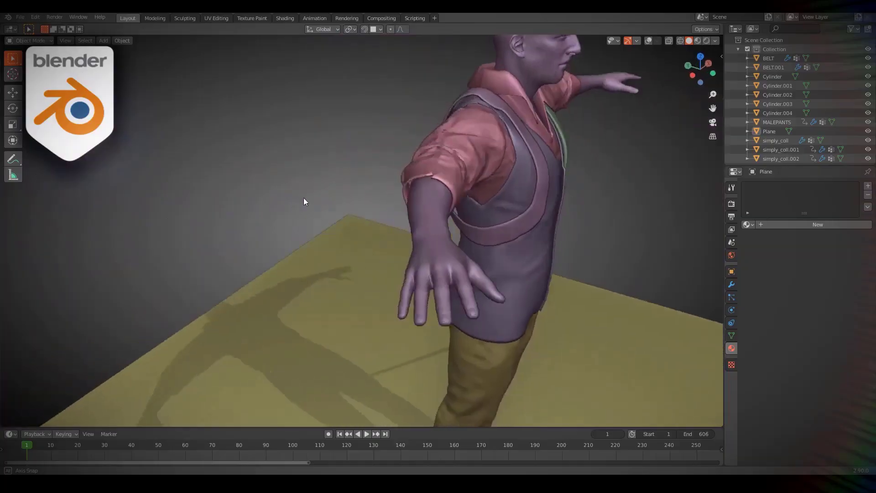
{"action": "middle_click_drag", "start_coordinate": [302, 199], "coordinate": [614, 163]}
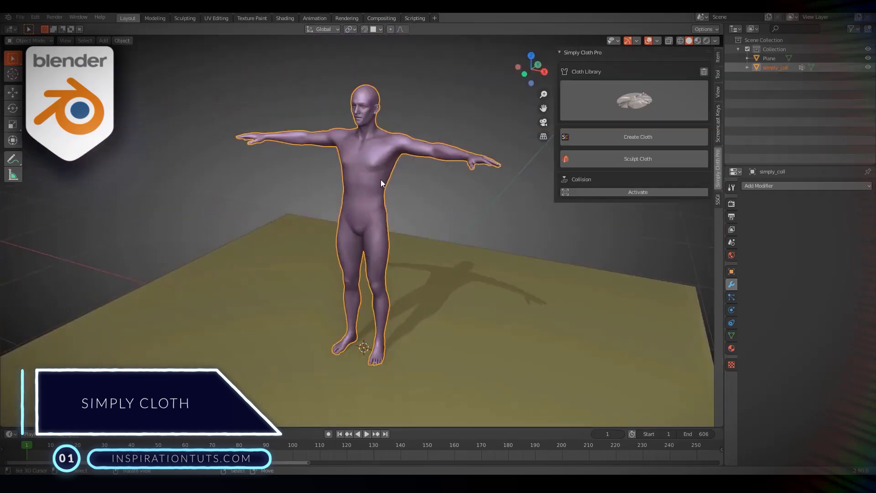
Add the Malepullover from the Cloth Library, reset it, and select a sleeve edge loop
{"action": "left_click", "coordinate": [593, 109]}
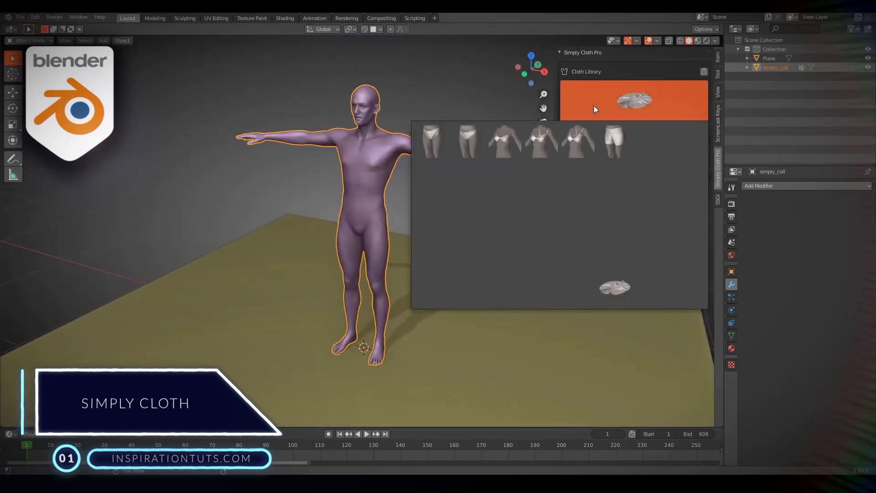
{"action": "left_click", "coordinate": [658, 251]}
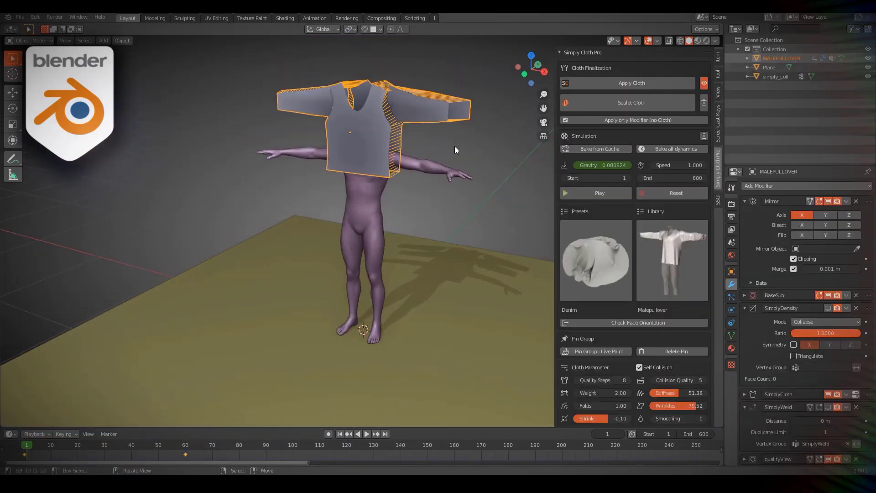
{"action": "left_click", "coordinate": [667, 193]}
{"action": "key", "text": "KP_1"}
{"action": "middle_click_drag", "start_coordinate": [499, 168], "coordinate": [346, 237]}
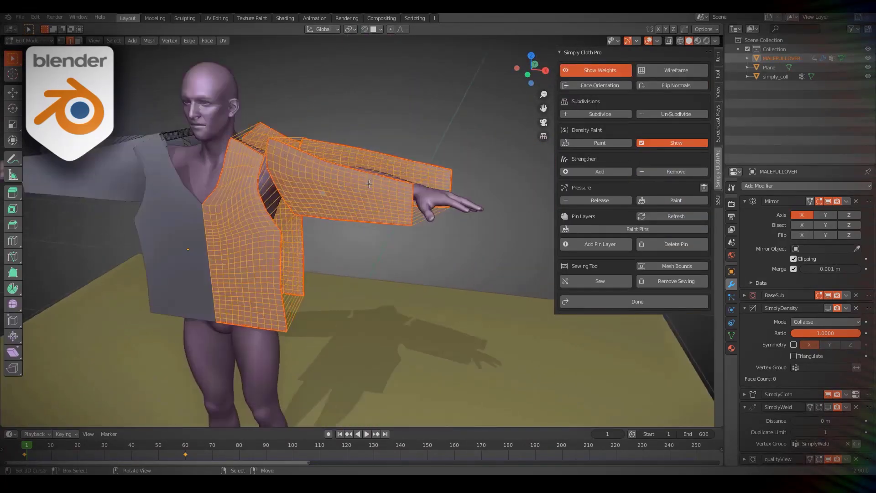
{"action": "scroll", "coordinate": [437, 171], "scroll_direction": "up", "scroll_amount": 3}
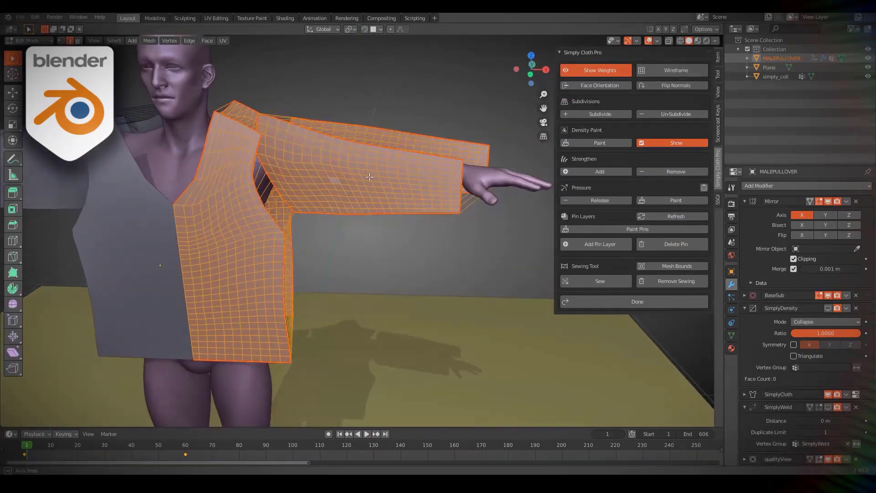
{"action": "left_click", "coordinate": [437, 171], "text": "alt"}
{"action": "middle_click_drag", "start_coordinate": [437, 171], "coordinate": [461, 150]}
Delete the sleeve vertices and simulate the pullover with the Denim preset
{"action": "right_click", "coordinate": [463, 150]}
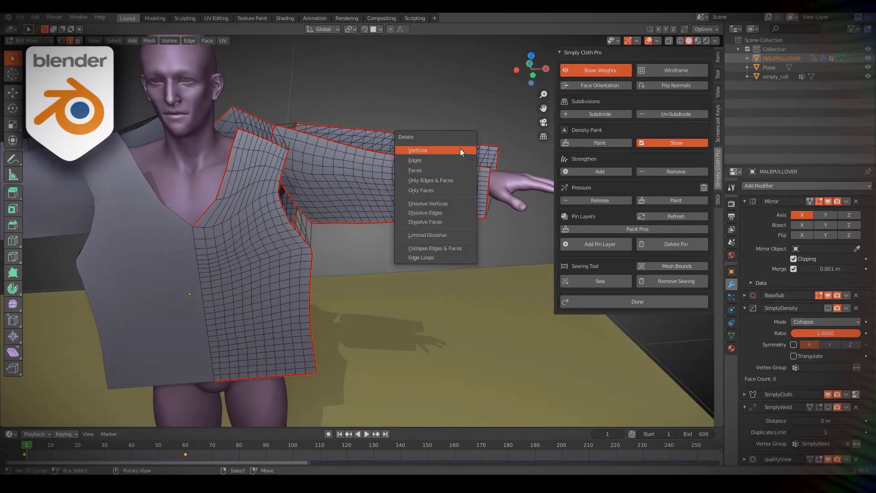
{"action": "left_click", "coordinate": [462, 149]}
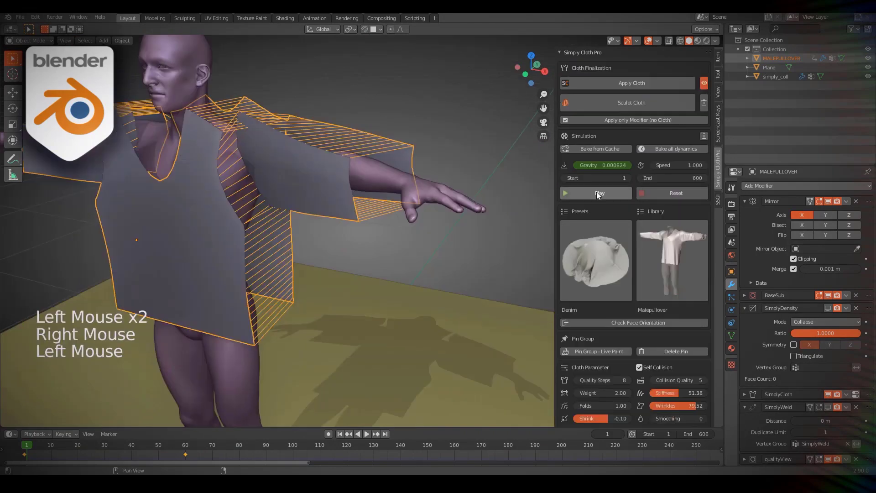
{"action": "left_click", "coordinate": [596, 192]}
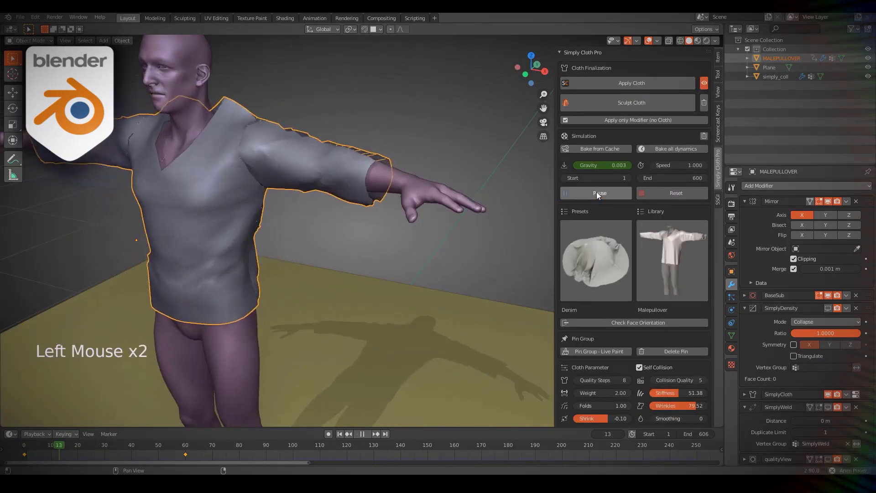
{"action": "left_click", "coordinate": [587, 256]}
{"action": "left_click", "coordinate": [184, 338]}
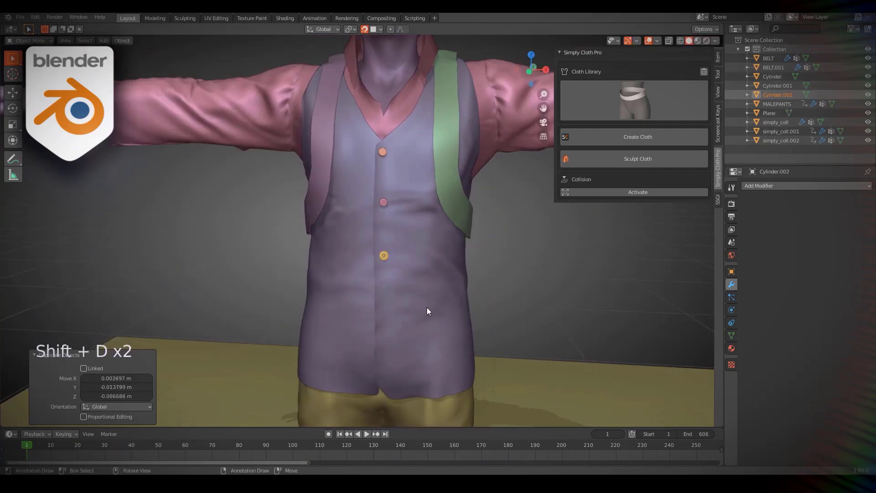
Duplicate a button and place the copy on the vest
{"action": "key", "text": "shift+d"}
{"action": "left_click", "coordinate": [428, 360]}
{"action": "key", "text": "shift+d"}
{"action": "mouse_move", "coordinate": [360, 165]}
{"action": "middle_mouse_down"}
{"action": "mouse_move", "coordinate": [439, 171]}
{"action": "mouse_move", "coordinate": [354, 171]}
{"action": "middle_mouse_up"}
{"action": "scroll", "coordinate": [404, 221], "scroll_direction": "down", "scroll_amount": 4}
Apply transforms to the shirt, vest and other garment objects
{"action": "right_click", "coordinate": [403, 221]}
{"action": "left_click", "coordinate": [785, 188]}
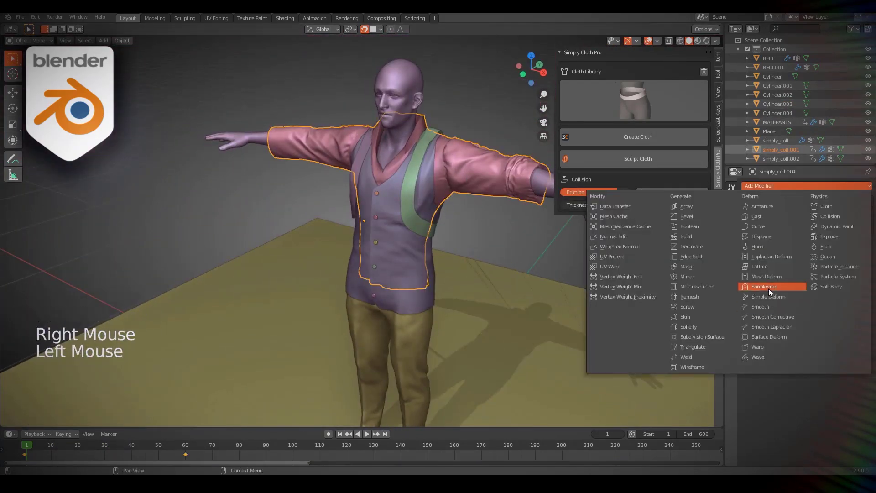
{"action": "key", "text": "ctrl+a"}
{"action": "right_click", "coordinate": [451, 180]}
{"action": "key", "text": "ctrl+a"}
{"action": "right_click", "coordinate": [365, 163]}
{"action": "key", "text": "ctrl+a"}
{"action": "key", "text": "ctrl+a"}
{"action": "right_click", "coordinate": [384, 206]}
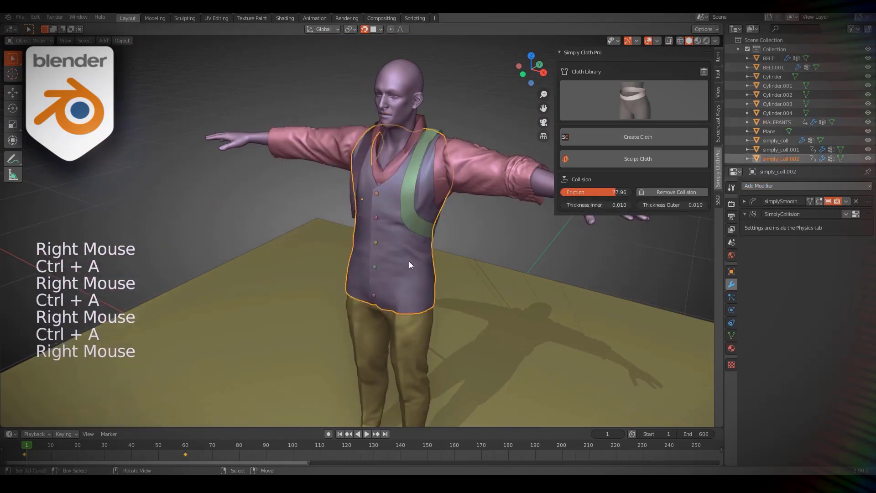
{"action": "key", "text": "a"}
{"action": "key", "text": "a"}
{"action": "key", "text": "a"}
{"action": "middle_click_drag", "start_coordinate": [408, 261], "coordinate": [381, 319], "text": "shift"}
Switch the shirt to cloth sculpting and sculpt folds at the shoulder and torso
{"action": "right_click", "coordinate": [450, 183]}
{"action": "middle_click_drag", "start_coordinate": [450, 182], "coordinate": [393, 173]}
{"action": "left_click", "coordinate": [638, 159]}
{"action": "left_click", "coordinate": [373, 148], "text": "shift"}
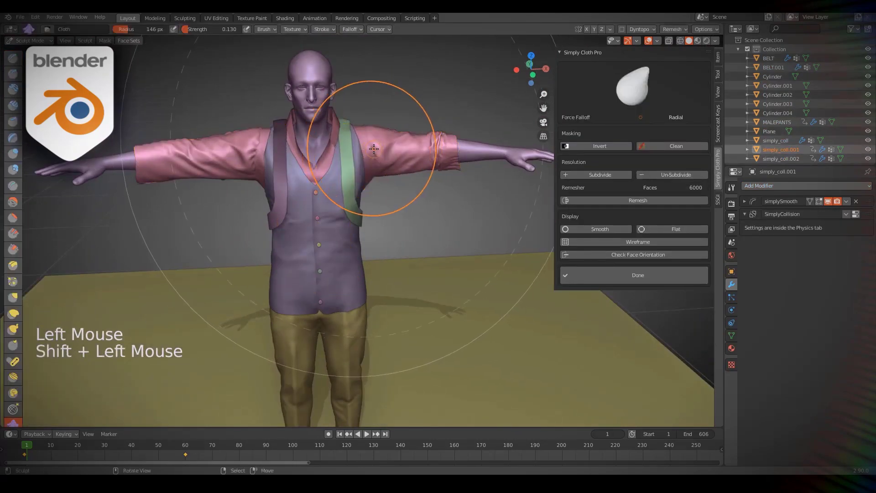
{"action": "left_click", "coordinate": [401, 229]}
{"action": "middle_click_drag", "start_coordinate": [456, 238], "coordinate": [401, 228], "text": "shift"}
{"action": "scroll", "coordinate": [402, 229], "scroll_direction": "up", "scroll_amount": 4}
Add the Dress garment from the Cloth Library to the female figure
{"action": "left_click", "coordinate": [401, 229]}
{"action": "left_click", "coordinate": [401, 229]}
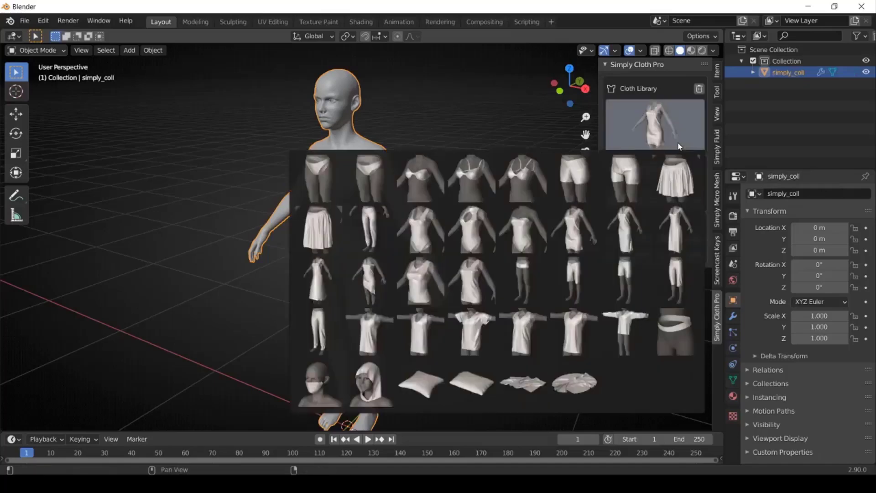
{"action": "left_click", "coordinate": [588, 244]}
{"action": "mouse_move", "coordinate": [402, 196]}
{"action": "middle_mouse_down"}
{"action": "mouse_move", "coordinate": [332, 210]}
{"action": "mouse_move", "coordinate": [400, 197]}
{"action": "middle_mouse_up"}
Scale the dress cage, shift it along Y and lower it along Z onto the body
{"action": "key", "text": "s"}
{"action": "key", "text": "y"}
{"action": "left_click", "coordinate": [323, 209]}
{"action": "key", "text": "g"}
{"action": "key", "text": "y"}
{"action": "left_click", "coordinate": [333, 209]}
{"action": "key", "text": "g"}
{"action": "key", "text": "z"}
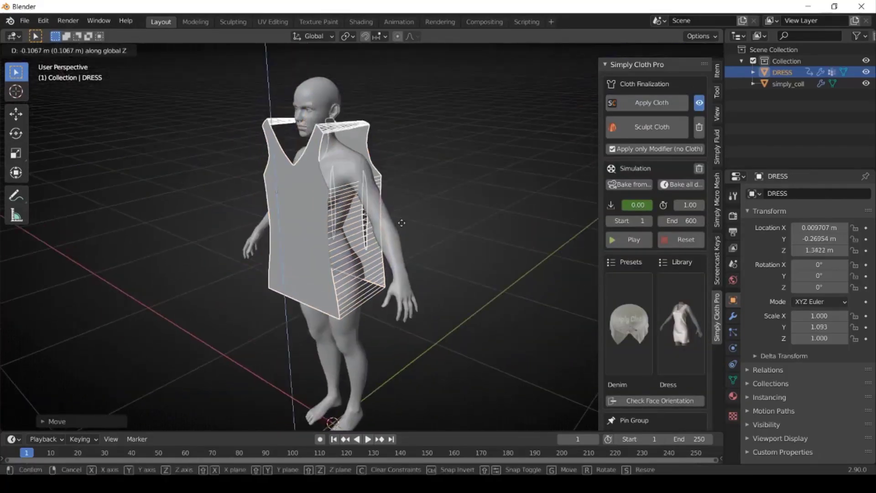
{"action": "left_click", "coordinate": [400, 197]}
Run the dress cloth simulation briefly, then pause it
{"action": "left_click", "coordinate": [634, 240]}
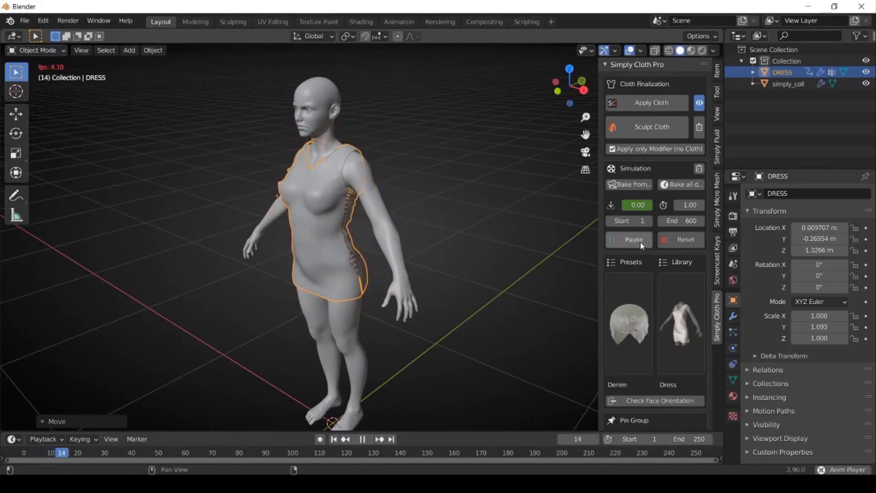
{"action": "left_click", "coordinate": [640, 242]}
{"action": "middle_click_drag", "start_coordinate": [456, 219], "coordinate": [492, 214]}
{"action": "scroll", "coordinate": [604, 323], "scroll_direction": "down", "scroll_amount": 3}
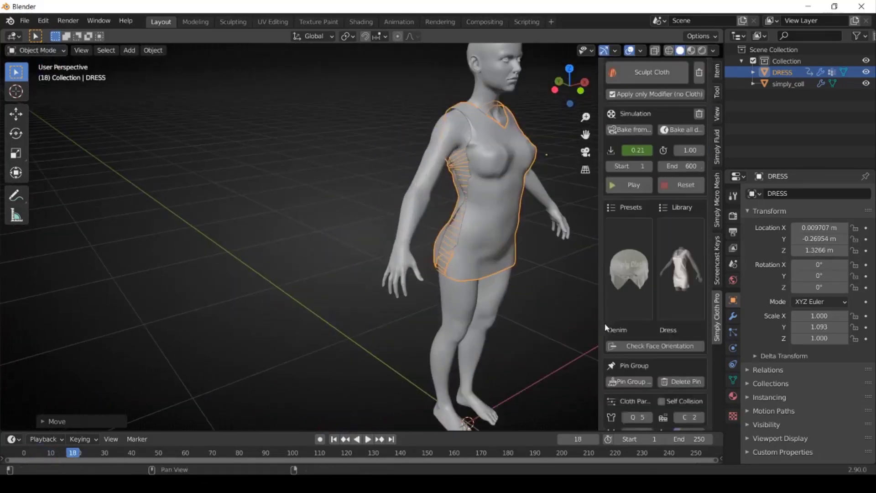
Switch the dress to the Silk preset with Shrink -0.09 and quality 10
{"action": "left_click", "coordinate": [607, 319]}
{"action": "left_click", "coordinate": [587, 75]}
{"action": "scroll", "coordinate": [648, 296], "scroll_direction": "down", "scroll_amount": 5}
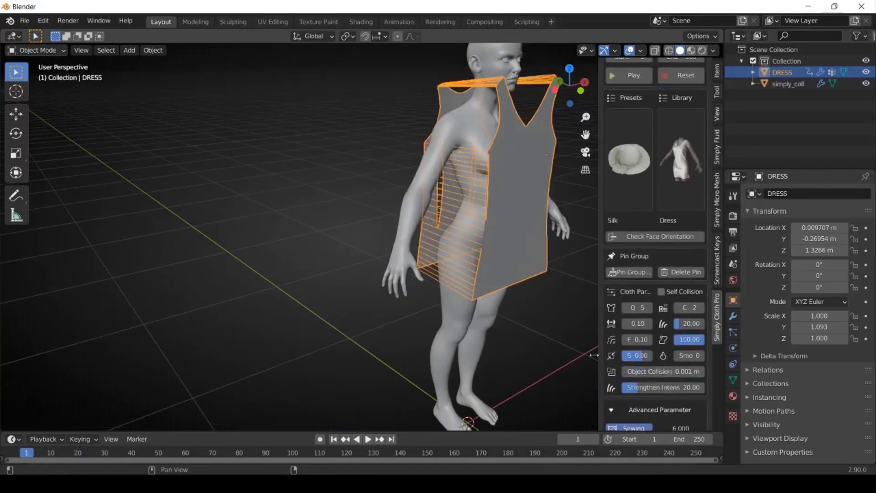
{"action": "left_click_drag", "start_coordinate": [593, 355], "coordinate": [566, 355]}
{"action": "middle_click_drag", "start_coordinate": [447, 319], "coordinate": [468, 322]}
{"action": "scroll", "coordinate": [469, 323], "scroll_direction": "up", "scroll_amount": 3}
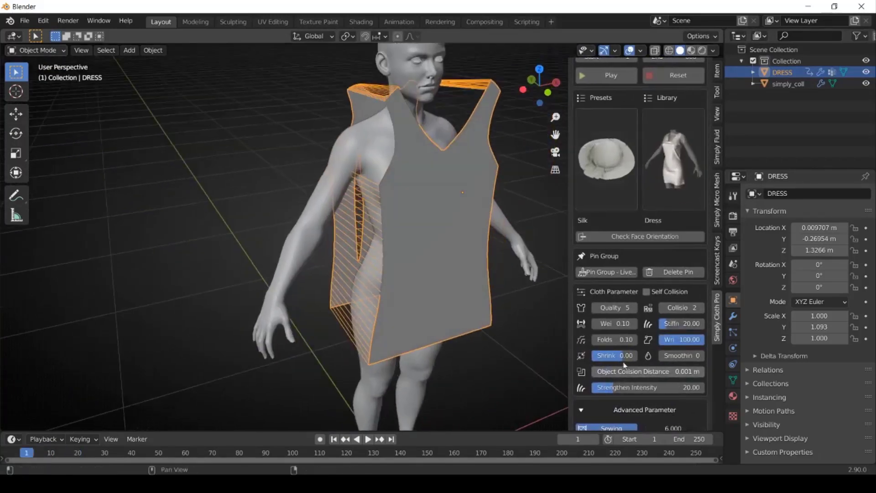
{"action": "left_click_drag", "start_coordinate": [565, 349], "coordinate": [561, 349]}
Reset and re-simulate the Silk dress, pausing to inspect it from the side
{"action": "left_click", "coordinate": [676, 75]}
{"action": "left_click", "coordinate": [610, 76]}
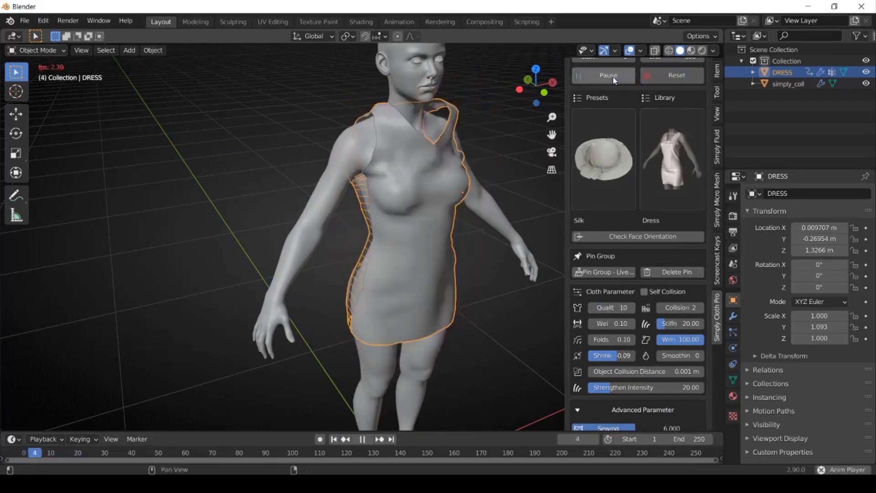
{"action": "left_click", "coordinate": [614, 80]}
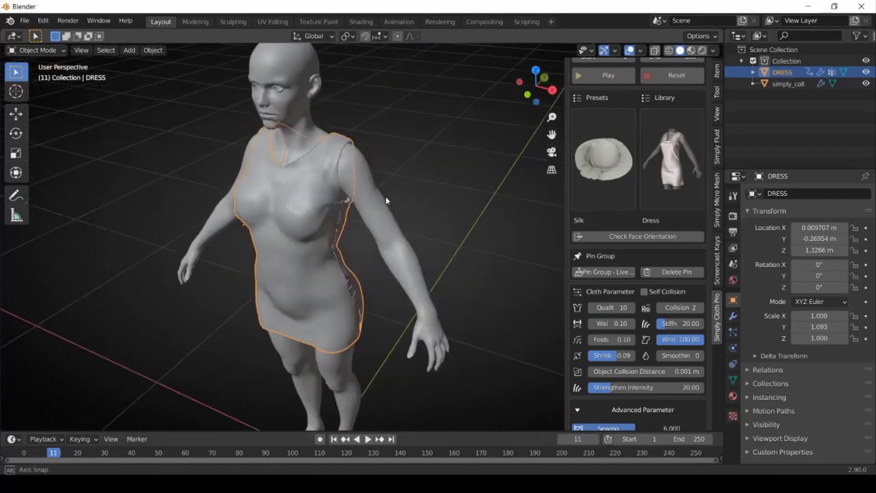
{"action": "middle_click_drag", "start_coordinate": [296, 184], "coordinate": [324, 184]}
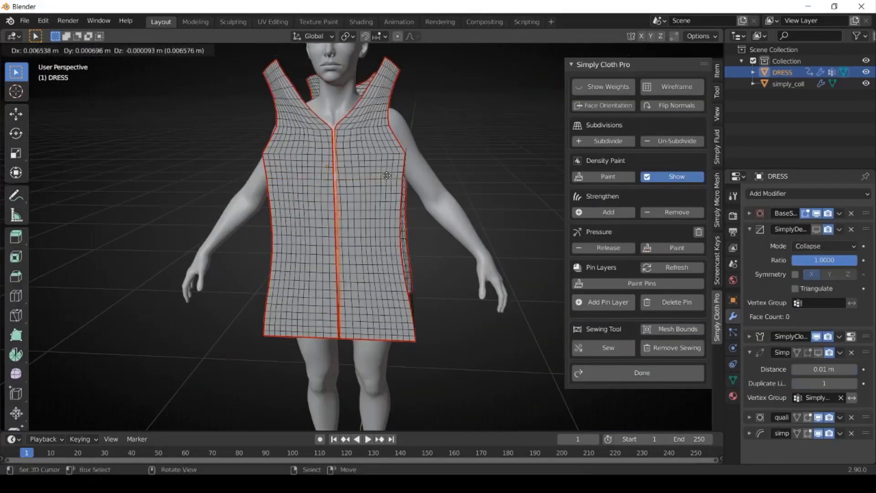
Rerun the dress simulation, then reset it back to the flat dress panels
{"action": "left_click", "coordinate": [386, 176]}
{"action": "left_click", "coordinate": [641, 372]}
{"action": "left_click", "coordinate": [608, 239]}
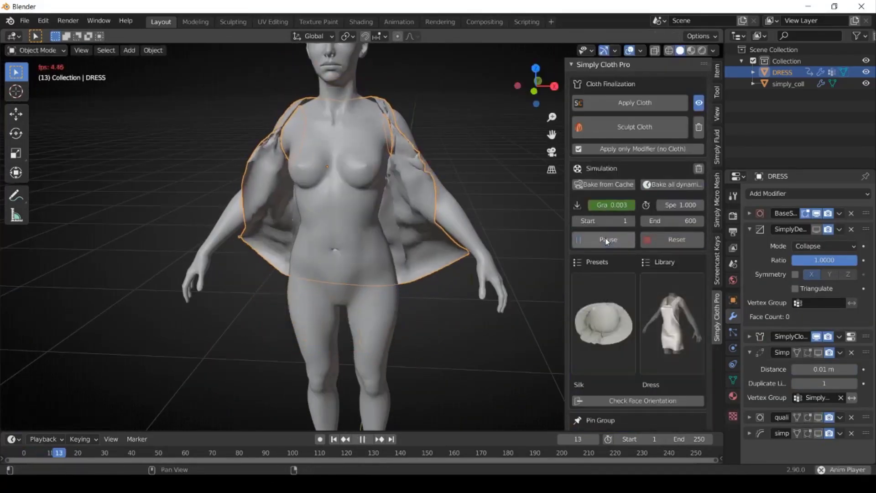
{"action": "left_click", "coordinate": [607, 241]}
{"action": "scroll", "coordinate": [614, 320], "scroll_direction": "down", "scroll_amount": 5}
{"action": "left_click", "coordinate": [608, 148]}
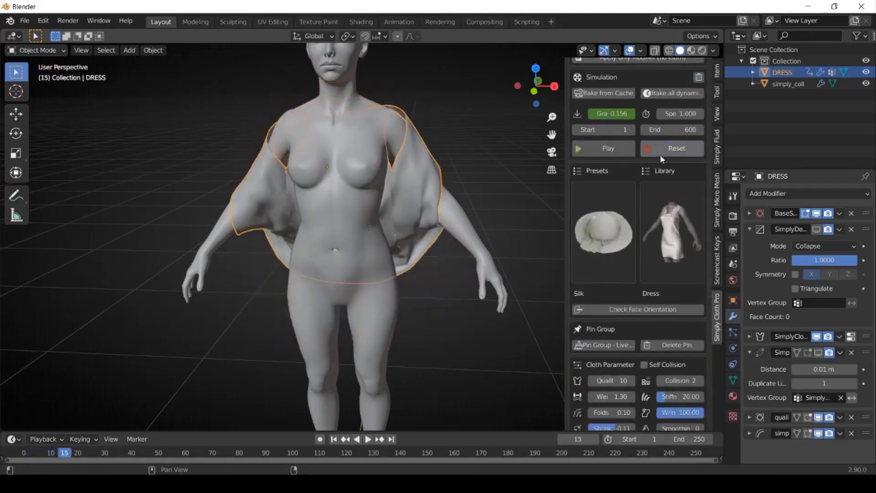
{"action": "left_click", "coordinate": [671, 148]}
Deselect all, add and confirm a new pin layer, and rerun the cloth simulation
{"action": "key", "text": "alt+a"}
{"action": "scroll", "coordinate": [444, 189], "scroll_direction": "up", "scroll_amount": 6}
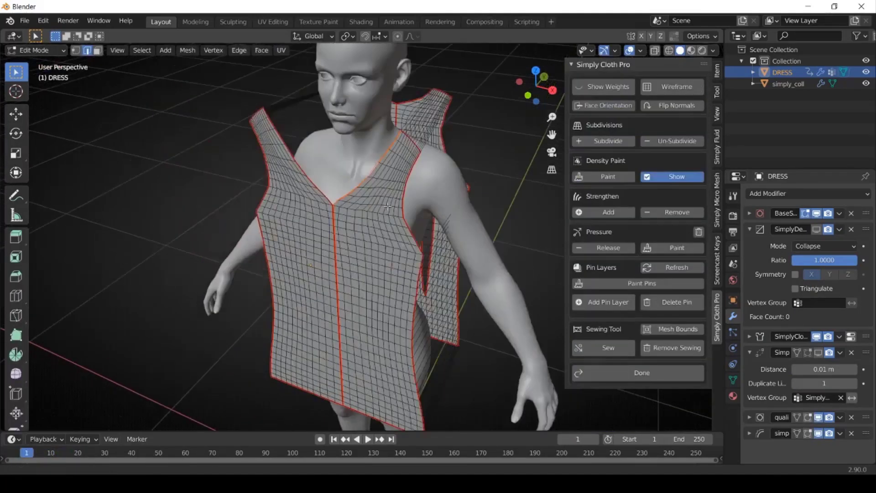
{"action": "left_click", "coordinate": [607, 302]}
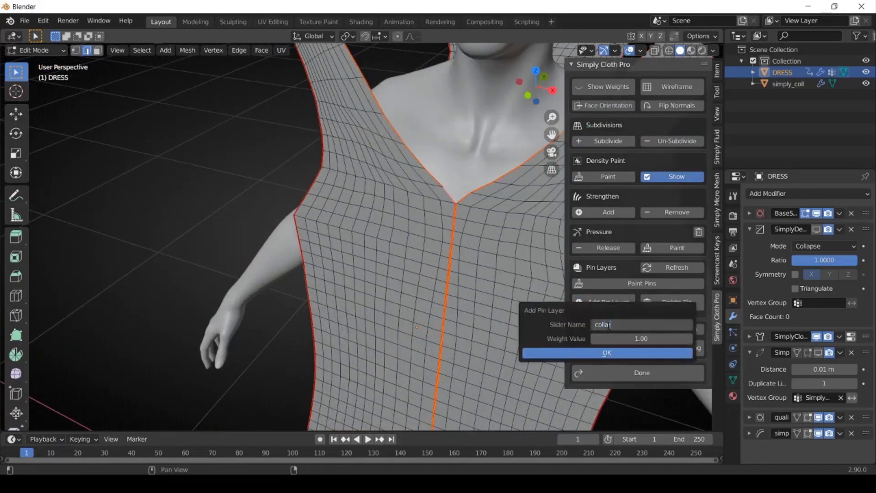
{"action": "left_click", "coordinate": [605, 354]}
{"action": "scroll", "coordinate": [639, 228], "scroll_direction": "down", "scroll_amount": 3}
{"action": "left_click", "coordinate": [607, 394]}
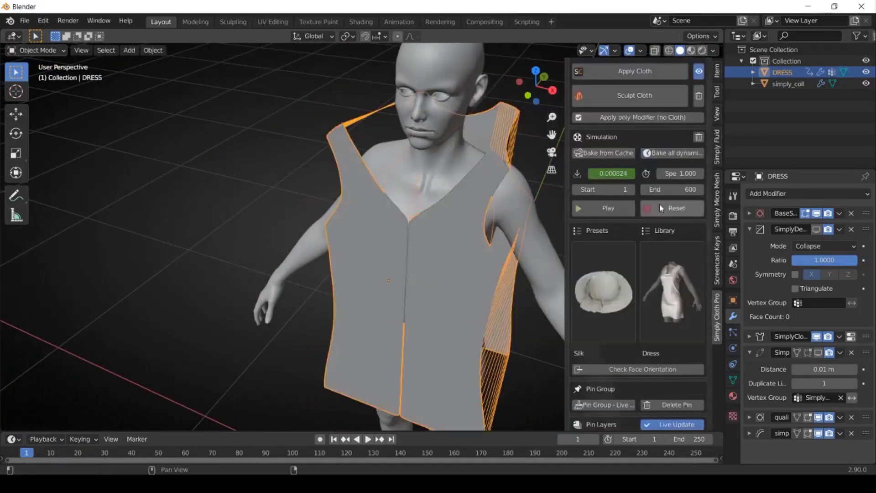
{"action": "left_click", "coordinate": [620, 206]}
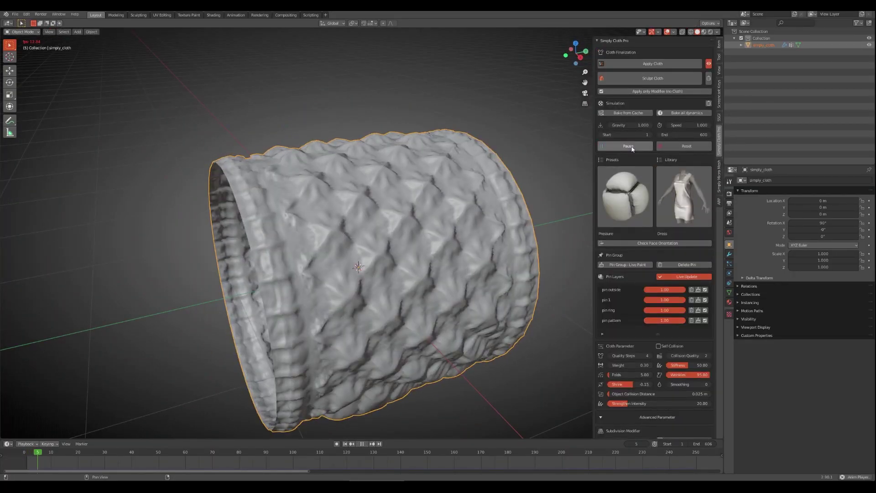
Lower the tube's Shrink to -0.27 and resimulate it into puffy quilting
{"action": "left_click", "coordinate": [630, 146]}
{"action": "scroll", "coordinate": [633, 148], "scroll_direction": "down", "scroll_amount": 3}
{"action": "left_click_drag", "start_coordinate": [639, 329], "coordinate": [627, 330]}
{"action": "scroll", "coordinate": [670, 323], "scroll_direction": "down", "scroll_amount": 1}
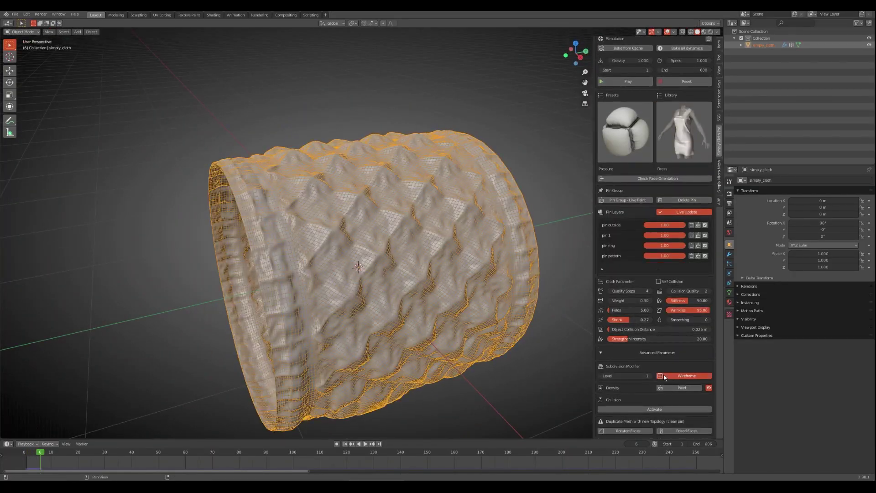
{"action": "left_click", "coordinate": [622, 82]}
{"action": "left_click", "coordinate": [625, 81]}
Enable Cavity viewport shading to emphasise the quilted ridges
{"action": "middle_click_drag", "start_coordinate": [438, 255], "coordinate": [479, 262]}
{"action": "left_click", "coordinate": [717, 32]}
{"action": "left_click", "coordinate": [678, 178]}
{"action": "middle_click_drag", "start_coordinate": [548, 179], "coordinate": [470, 180]}
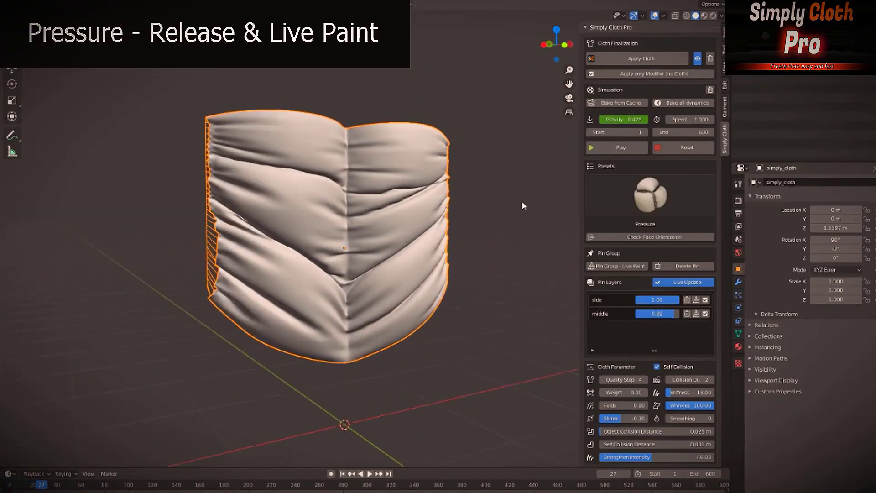
Box-select the right half of the cloth, release its pressure, and finish with Done
{"action": "left_click", "coordinate": [616, 266]}
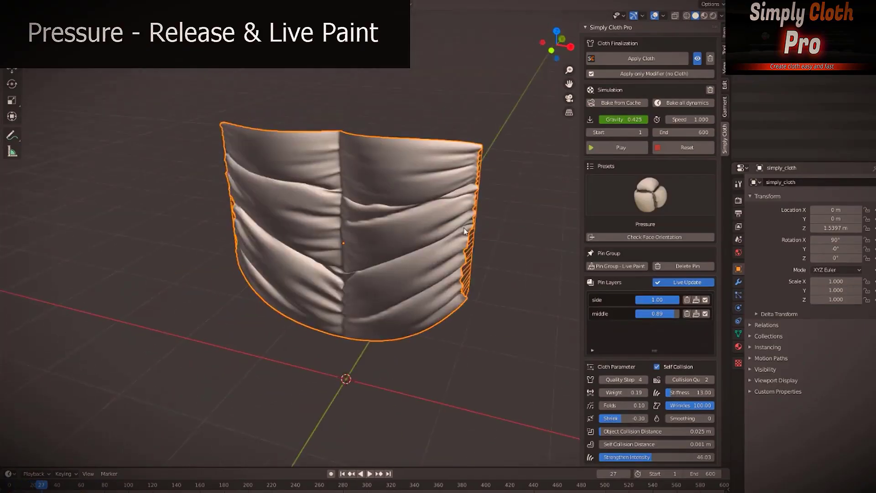
{"action": "left_click_drag", "start_coordinate": [347, 125], "coordinate": [447, 388]}
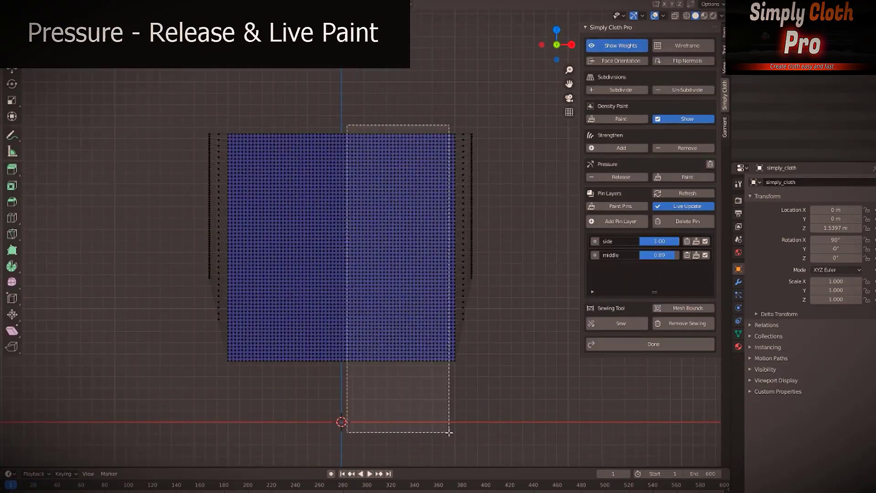
{"action": "left_click_drag", "start_coordinate": [449, 433], "coordinate": [449, 433]}
{"action": "left_click", "coordinate": [620, 177]}
{"action": "left_click", "coordinate": [672, 347]}
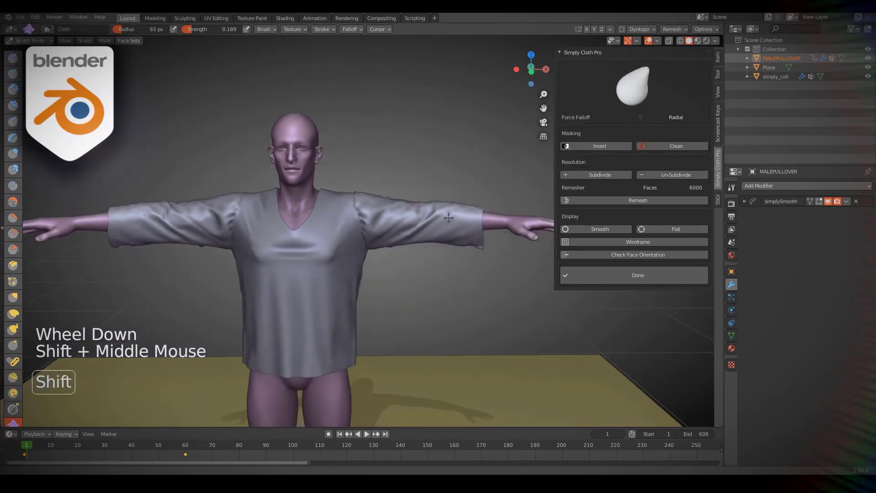
Resize the cloth brush and pull the right sleeve's fabric along the forearm
{"action": "key", "text": "f"}
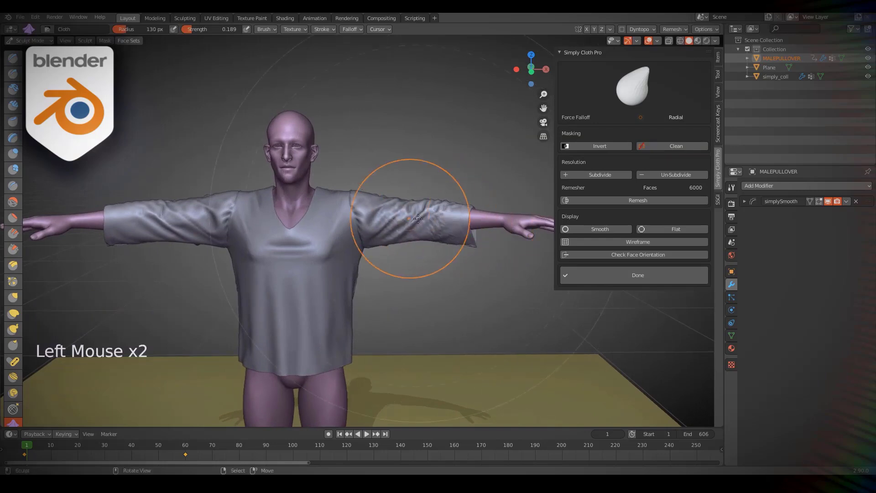
{"action": "key", "text": "KP_7"}
{"action": "scroll", "coordinate": [465, 198], "scroll_direction": "up", "scroll_amount": 3}
{"action": "middle_click_drag", "start_coordinate": [466, 198], "coordinate": [296, 247], "text": "shift"}
{"action": "scroll", "coordinate": [295, 246], "scroll_direction": "up", "scroll_amount": 2}
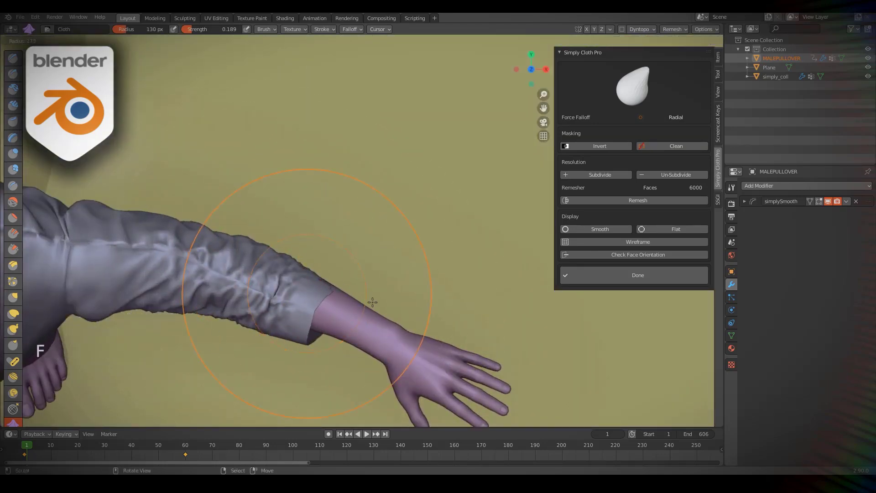
{"action": "middle_click_drag", "start_coordinate": [241, 272], "coordinate": [319, 237]}
{"action": "left_click_drag", "start_coordinate": [319, 237], "coordinate": [402, 210]}
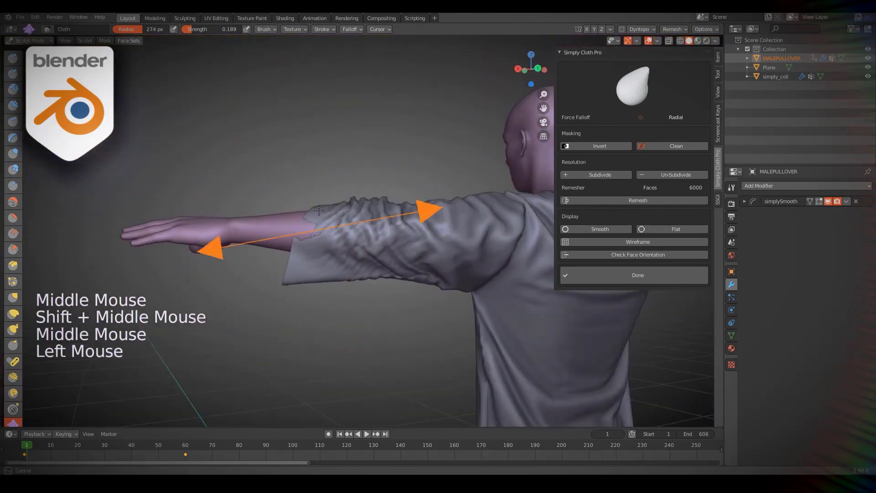
{"action": "middle_click_drag", "start_coordinate": [401, 210], "coordinate": [258, 259]}
With a smaller brush, sculpt bunched folds into the sleeve from several angles
{"action": "key", "text": "f"}
{"action": "middle_click_drag", "start_coordinate": [327, 319], "coordinate": [307, 219]}
{"action": "left_click_drag", "start_coordinate": [307, 219], "coordinate": [314, 214]}
{"action": "middle_click_drag", "start_coordinate": [315, 214], "coordinate": [301, 206]}
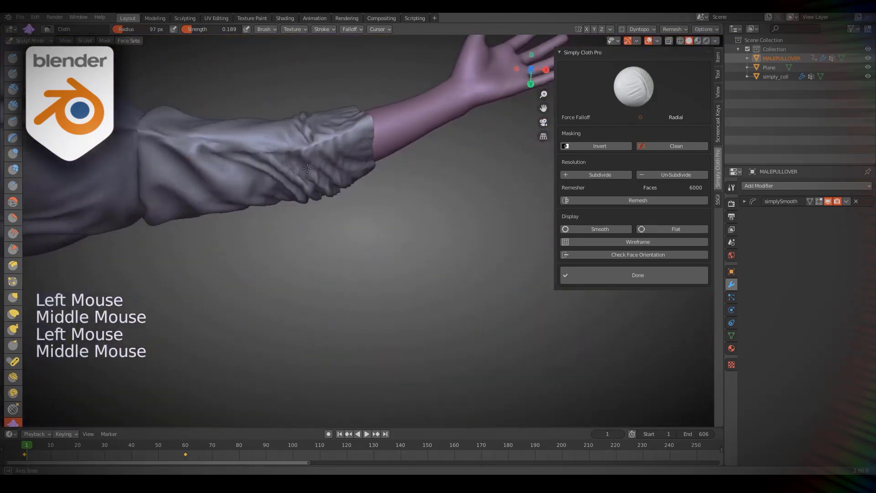
{"action": "left_click_drag", "start_coordinate": [301, 206], "coordinate": [303, 196]}
{"action": "middle_click_drag", "start_coordinate": [303, 196], "coordinate": [329, 274]}
{"action": "left_click_drag", "start_coordinate": [328, 274], "coordinate": [330, 293]}
{"action": "middle_click_drag", "start_coordinate": [330, 292], "coordinate": [347, 219]}
{"action": "middle_click_drag", "start_coordinate": [347, 219], "coordinate": [365, 167]}
Stroke more wrinkles into the sleeve and push its fabric up toward the elbow
{"action": "left_click_drag", "start_coordinate": [344, 243], "coordinate": [348, 241]}
{"action": "middle_click_drag", "start_coordinate": [348, 241], "coordinate": [365, 255]}
{"action": "scroll", "coordinate": [365, 256], "scroll_direction": "up", "scroll_amount": 1}
{"action": "left_click_drag", "start_coordinate": [365, 255], "coordinate": [369, 258]}
{"action": "scroll", "coordinate": [370, 258], "scroll_direction": "up", "scroll_amount": 1}
{"action": "middle_click_drag", "start_coordinate": [370, 258], "coordinate": [393, 269]}
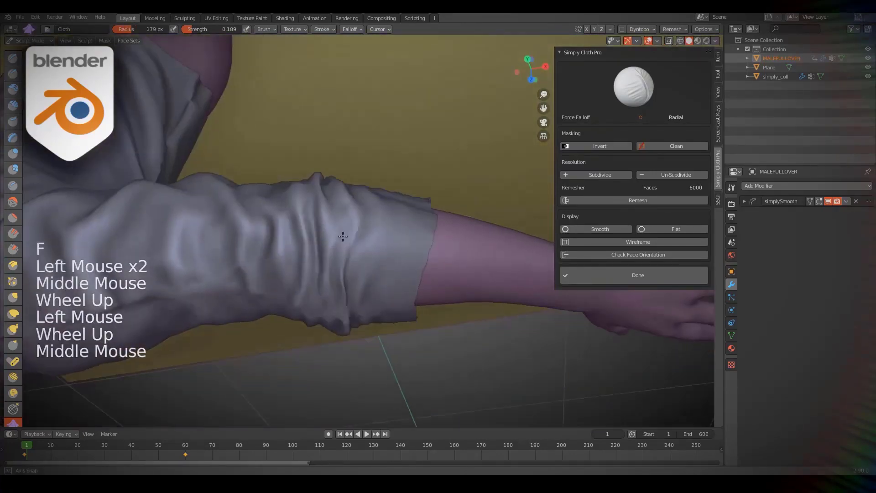
{"action": "left_click_drag", "start_coordinate": [392, 269], "coordinate": [401, 274]}
{"action": "middle_click_drag", "start_coordinate": [402, 274], "coordinate": [387, 273]}
{"action": "left_click_drag", "start_coordinate": [387, 273], "coordinate": [391, 275]}
{"action": "scroll", "coordinate": [392, 275], "scroll_direction": "down", "scroll_amount": 5}
{"action": "middle_click_drag", "start_coordinate": [392, 275], "coordinate": [379, 84]}
Select two sleeve-cuff edge loops in Edit Mode and apply Smooth Vertices
{"action": "left_click", "coordinate": [625, 275]}
{"action": "middle_click_drag", "start_coordinate": [456, 246], "coordinate": [421, 238]}
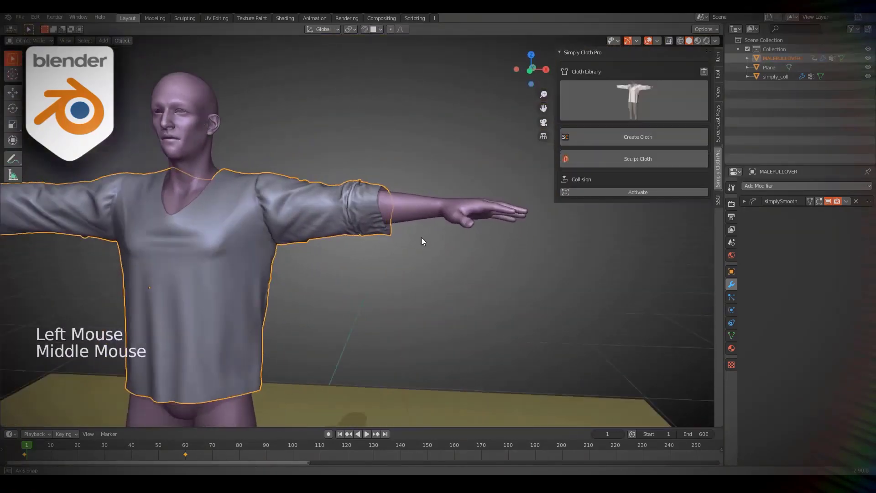
{"action": "scroll", "coordinate": [421, 237], "scroll_direction": "up", "scroll_amount": 3}
{"action": "key", "text": "Tab"}
{"action": "key", "text": "2"}
{"action": "right_click", "coordinate": [397, 189], "text": "alt"}
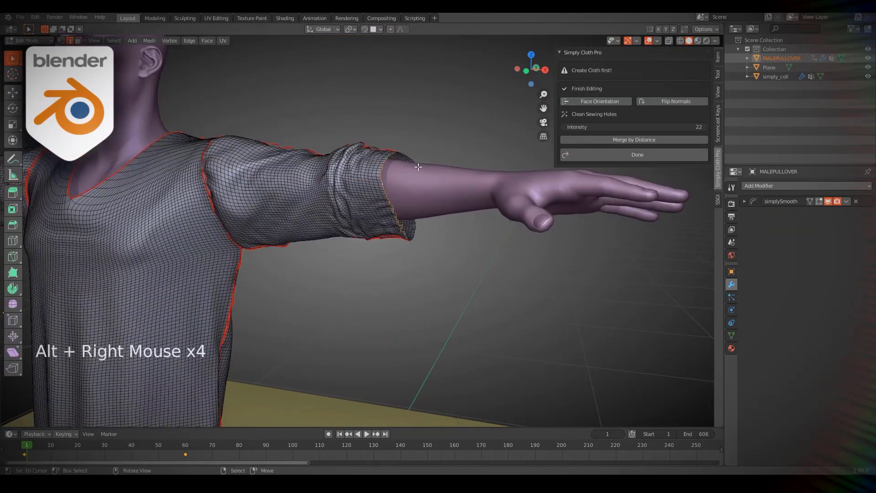
{"action": "right_click", "coordinate": [419, 166], "text": "alt+shift"}
{"action": "key", "text": "F3"}
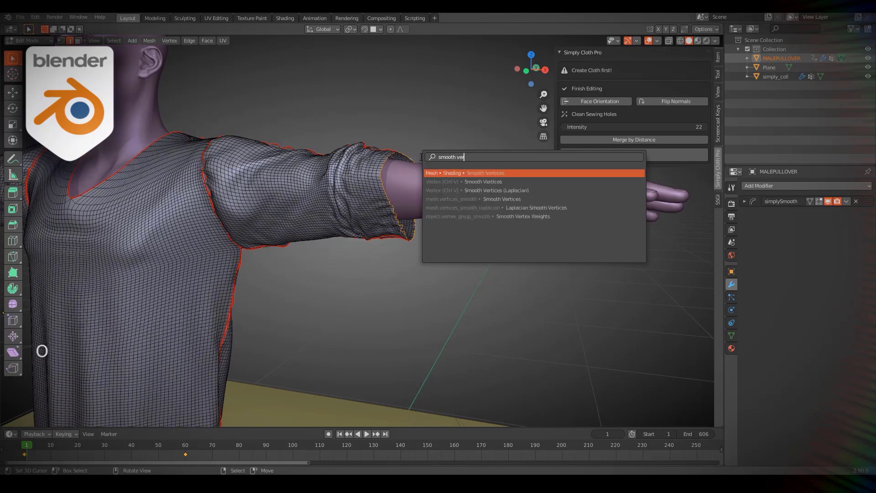
Cloth-sculpt and smooth the fabric on the pullover's back and back collar
{"action": "middle_click_drag", "start_coordinate": [301, 246], "coordinate": [319, 248]}
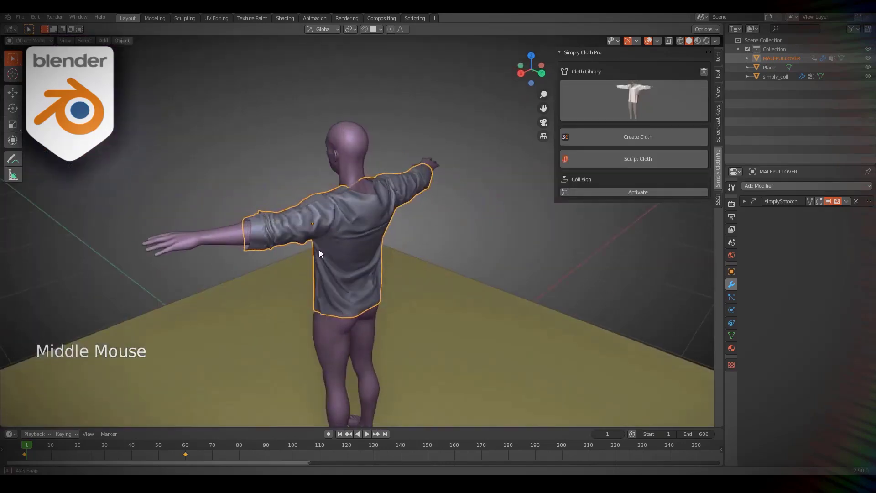
{"action": "scroll", "coordinate": [319, 248], "scroll_direction": "up", "scroll_amount": 4}
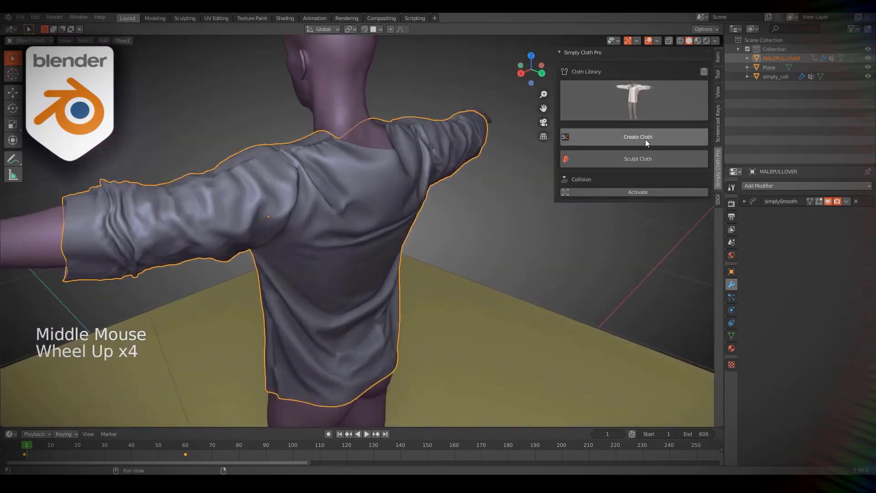
{"action": "left_click", "coordinate": [644, 137]}
{"action": "middle_click_drag", "start_coordinate": [347, 205], "coordinate": [342, 173]}
{"action": "left_click_drag", "start_coordinate": [342, 173], "coordinate": [342, 168], "text": "shift"}
{"action": "left_click", "coordinate": [342, 169], "text": "shift"}
{"action": "middle_click_drag", "start_coordinate": [343, 169], "coordinate": [348, 278]}
{"action": "left_click", "coordinate": [346, 219]}
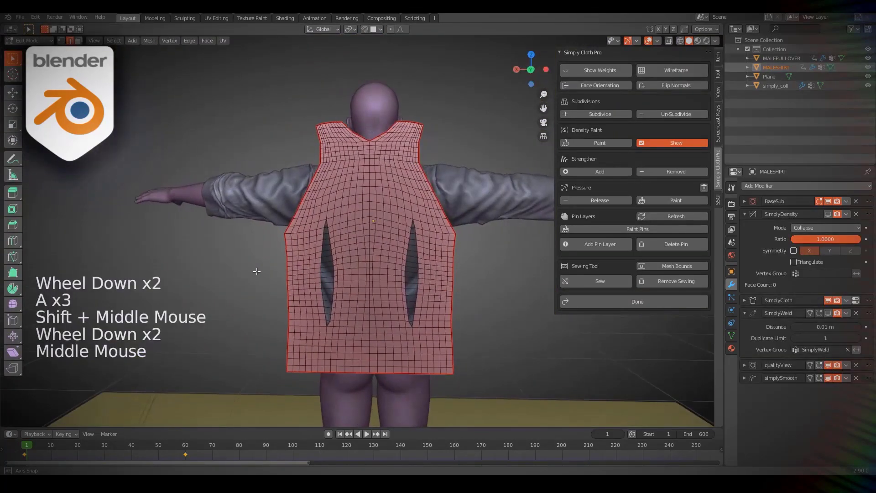
Finish the Maleshirt edit and run its cloth simulation to frame 38
{"action": "mouse_move", "coordinate": [254, 269]}
{"action": "middle_mouse_down"}
{"action": "mouse_move", "coordinate": [291, 292]}
{"action": "mouse_move", "coordinate": [375, 288]}
{"action": "middle_mouse_up"}
{"action": "left_click", "coordinate": [637, 301]}
{"action": "left_click", "coordinate": [613, 194]}
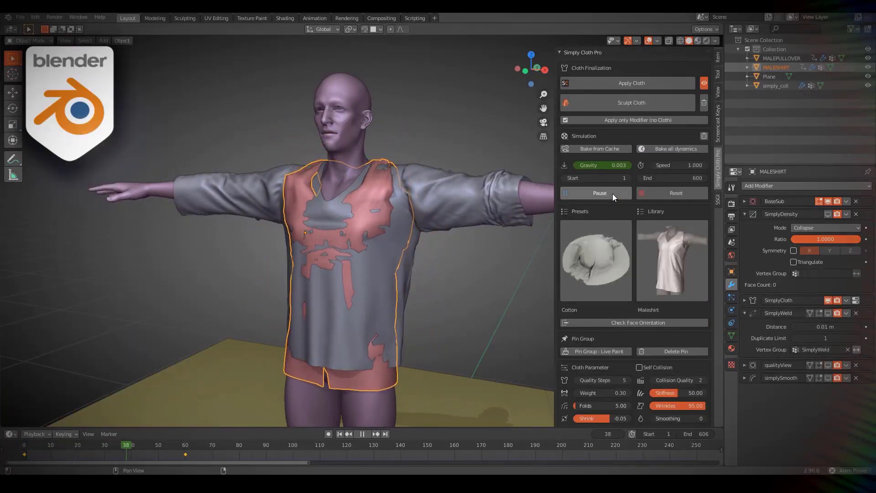
Pause the shirt simulation and enter Edit Mode on the simply_coll.001 collar
{"action": "left_click", "coordinate": [612, 193]}
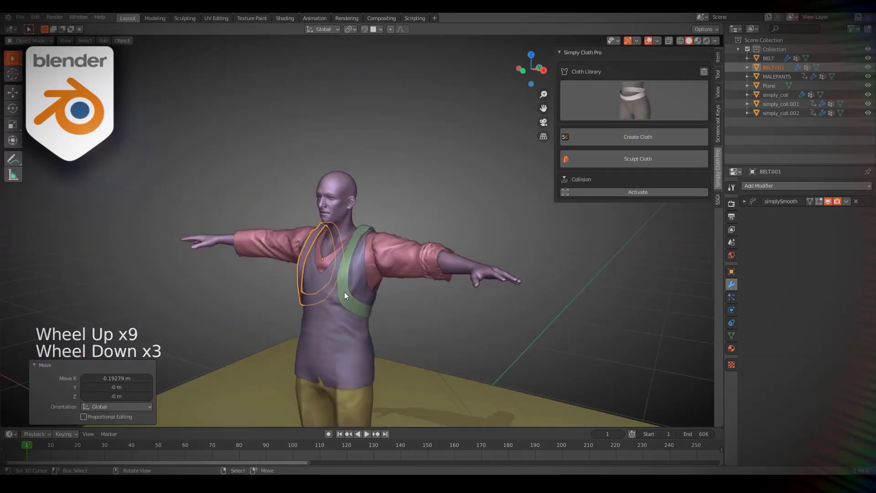
{"action": "right_click", "coordinate": [331, 252]}
{"action": "key", "text": "Tab"}
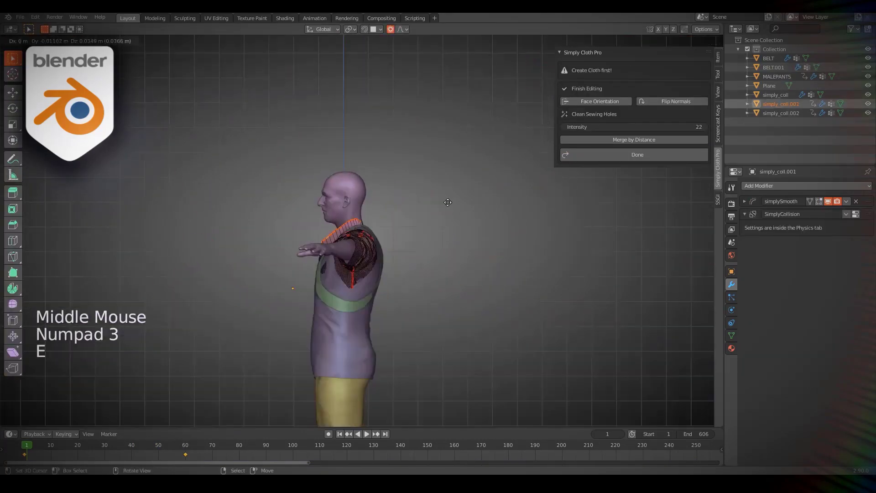
{"action": "middle_click_drag", "start_coordinate": [446, 178], "coordinate": [438, 206], "text": "shift"}
{"action": "scroll", "coordinate": [438, 206], "scroll_direction": "up", "scroll_amount": 14}
{"action": "middle_click_drag", "start_coordinate": [438, 205], "coordinate": [410, 219]}
{"action": "scroll", "coordinate": [410, 219], "scroll_direction": "down", "scroll_amount": 6}
{"action": "middle_click_drag", "start_coordinate": [410, 219], "coordinate": [387, 271]}
{"action": "scroll", "coordinate": [443, 250], "scroll_direction": "down", "scroll_amount": 2}
Select the collar's front edge loop and raise it straight up along Z
{"action": "key", "text": "g"}
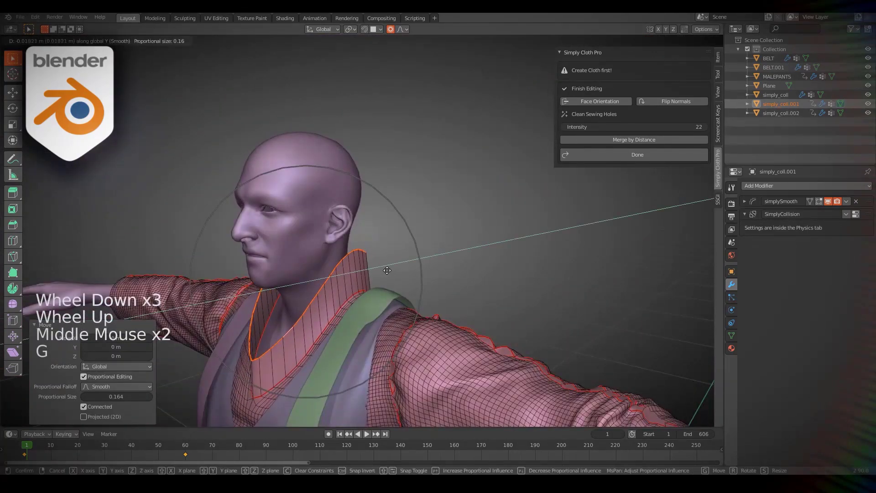
{"action": "middle_click_drag", "start_coordinate": [291, 345], "coordinate": [512, 291]}
{"action": "right_click", "coordinate": [323, 312]}
{"action": "key", "text": "g"}
{"action": "key", "text": "z"}
{"action": "right_click", "coordinate": [323, 310], "text": "alt"}
{"action": "key", "text": "2"}
{"action": "right_click", "coordinate": [323, 309], "text": "alt"}
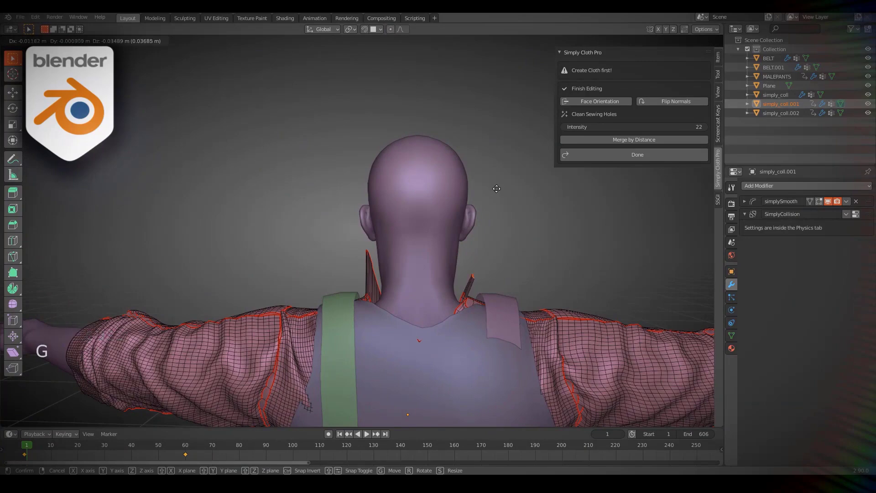
{"action": "left_click", "coordinate": [492, 179]}
Select further collar edge loops and repeat the lift to form a tall band
{"action": "middle_click_drag", "start_coordinate": [492, 179], "coordinate": [352, 261]}
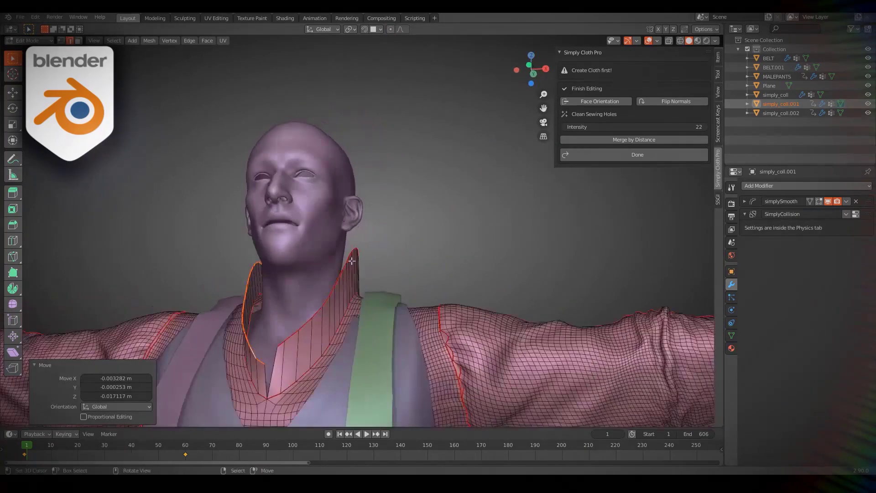
{"action": "right_click", "coordinate": [301, 328], "text": "alt"}
{"action": "key", "text": "g"}
{"action": "scroll", "coordinate": [319, 320], "scroll_direction": "up", "scroll_amount": 2}
{"action": "right_click", "coordinate": [319, 319], "text": "shift"}
{"action": "key", "text": "shift+r"}
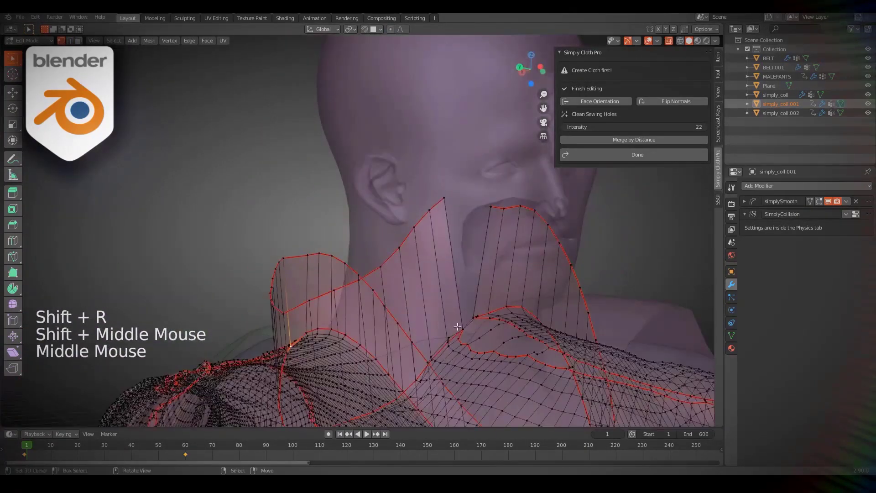